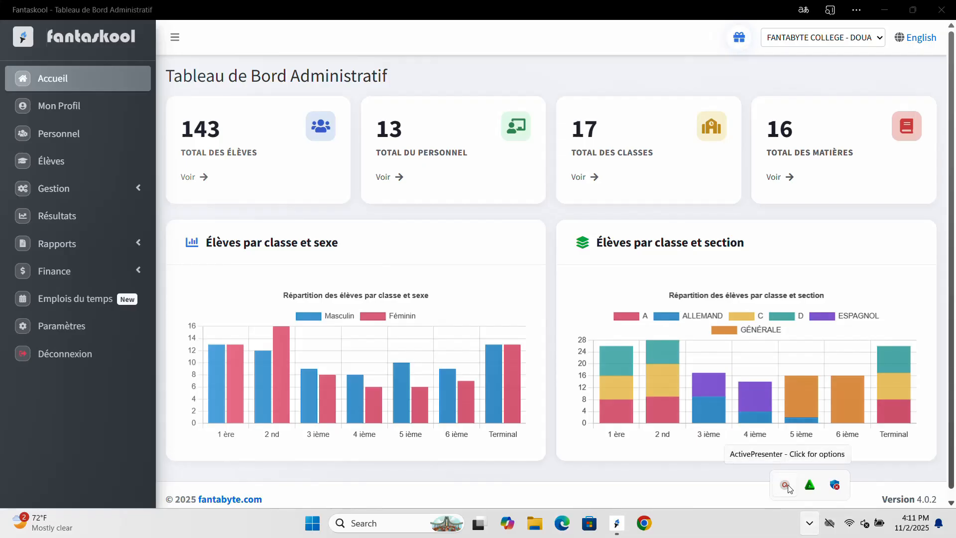
left_click(786, 485)
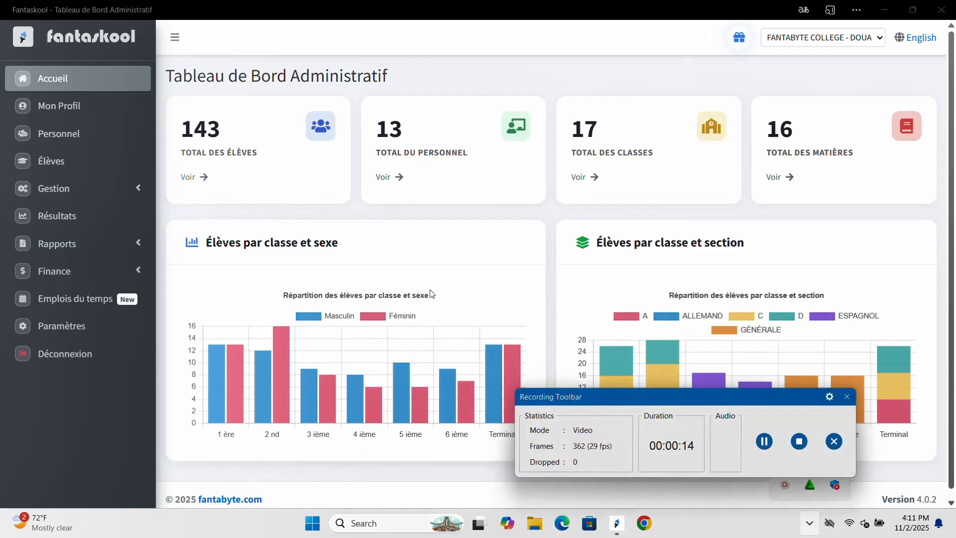
left_click(456, 268)
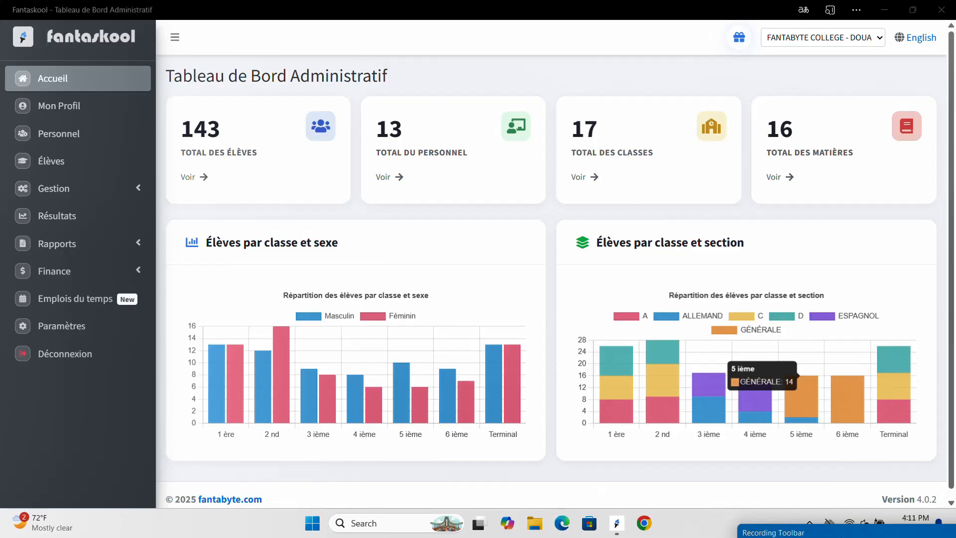
left_click_drag(785, 535, 808, 537)
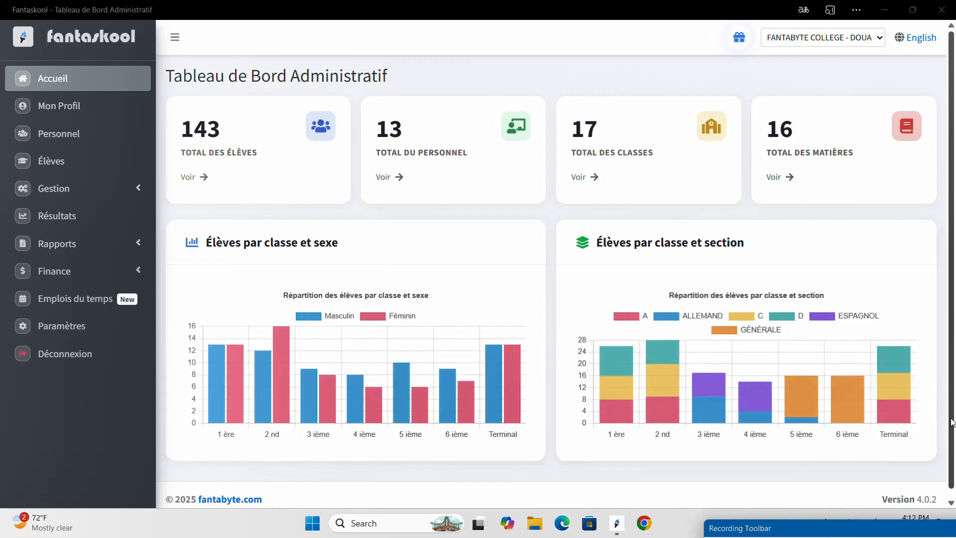
left_click_drag(953, 335, 955, 449)
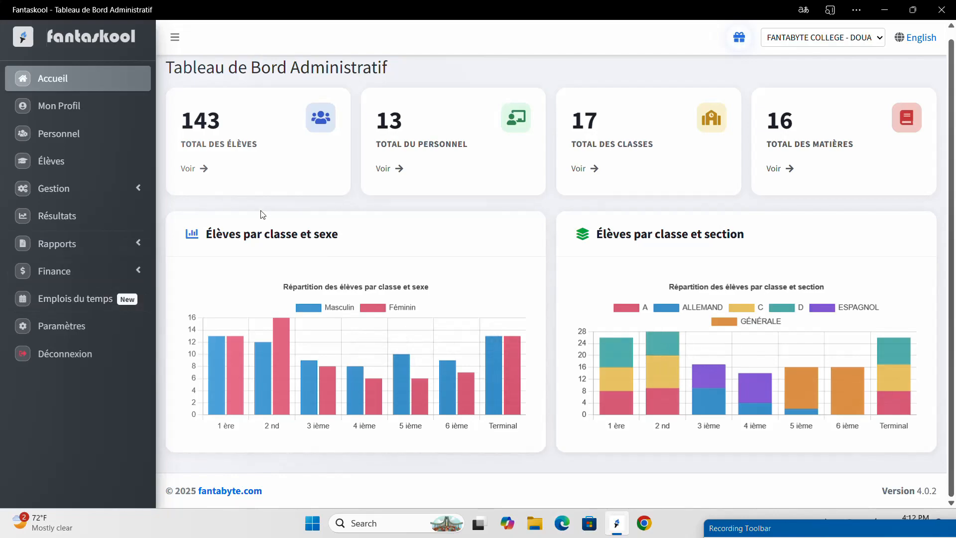
scroll(953, 223, "up", 1)
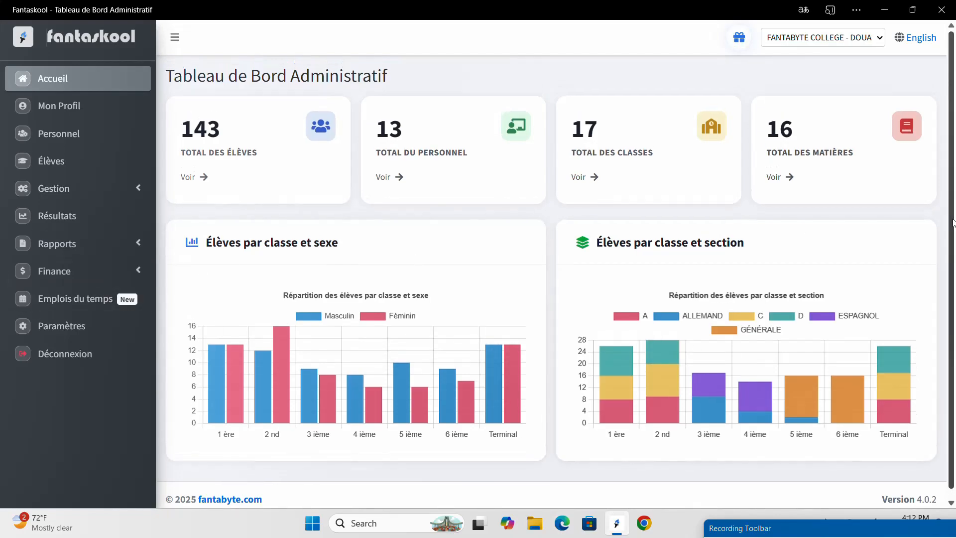
Open the timetable dashboard (Emplois du temps) and review its summary cards, quick actions, school settings and recent timetables
left_click(114, 303)
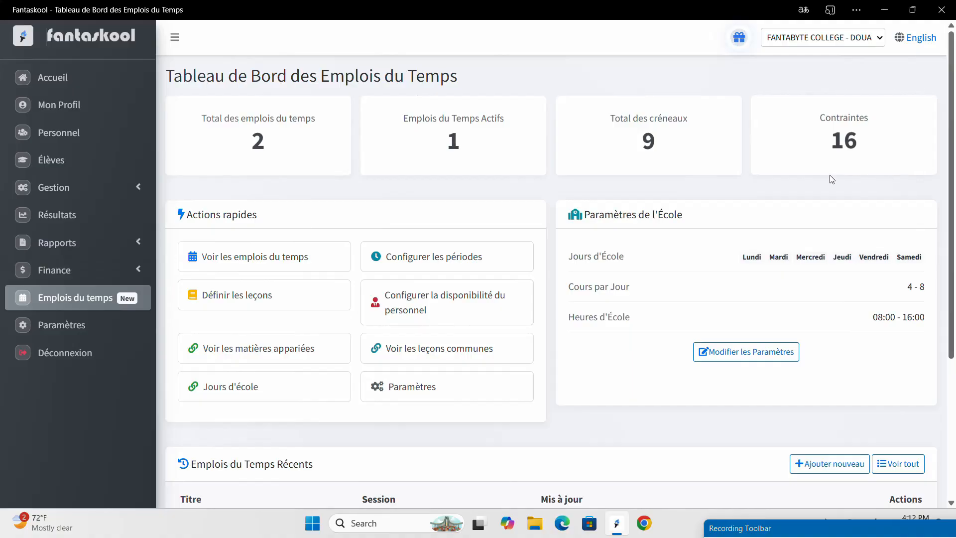
scroll(955, 199, "down", 5)
scroll(954, 179, "up", 5)
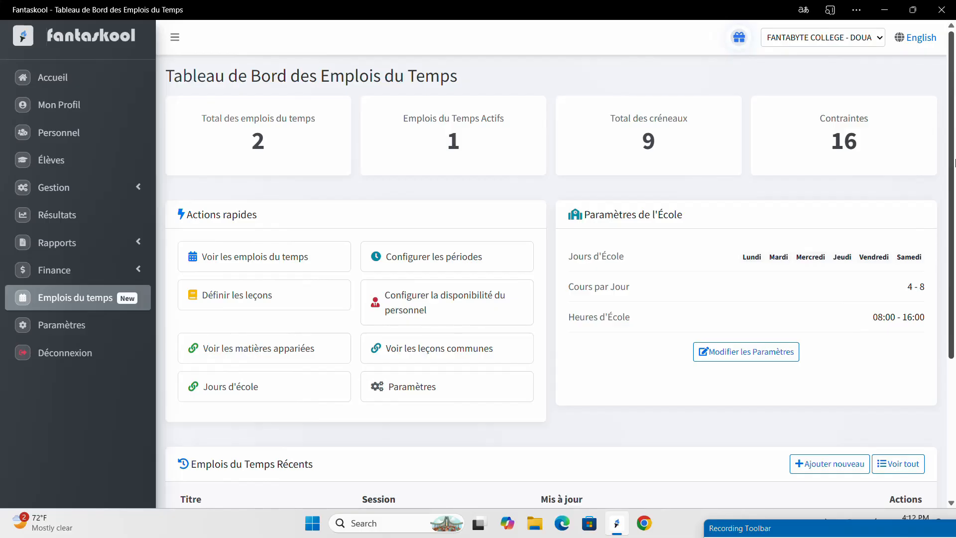
scroll(955, 181, "down", 1)
scroll(954, 180, "up", 1)
scroll(954, 143, "down", 1)
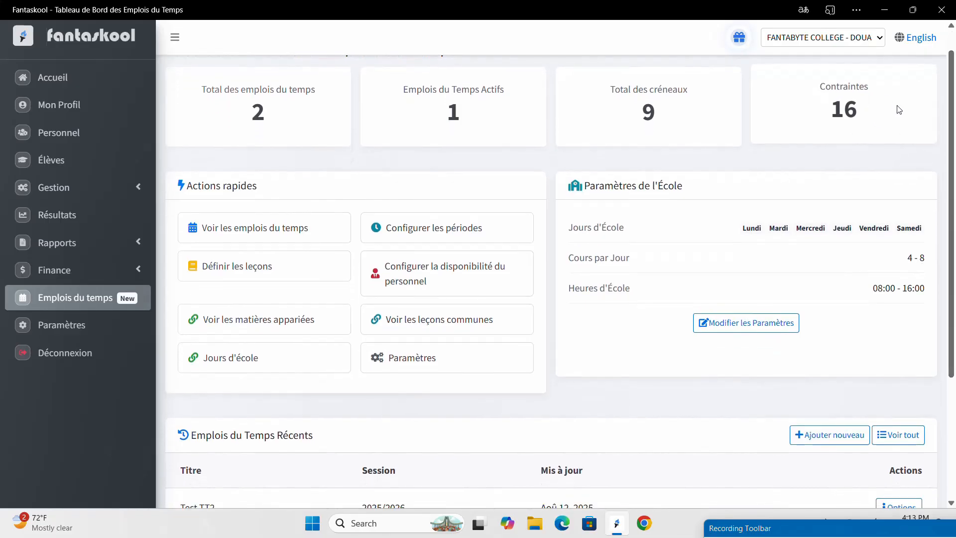
scroll(347, 102, "down", 3)
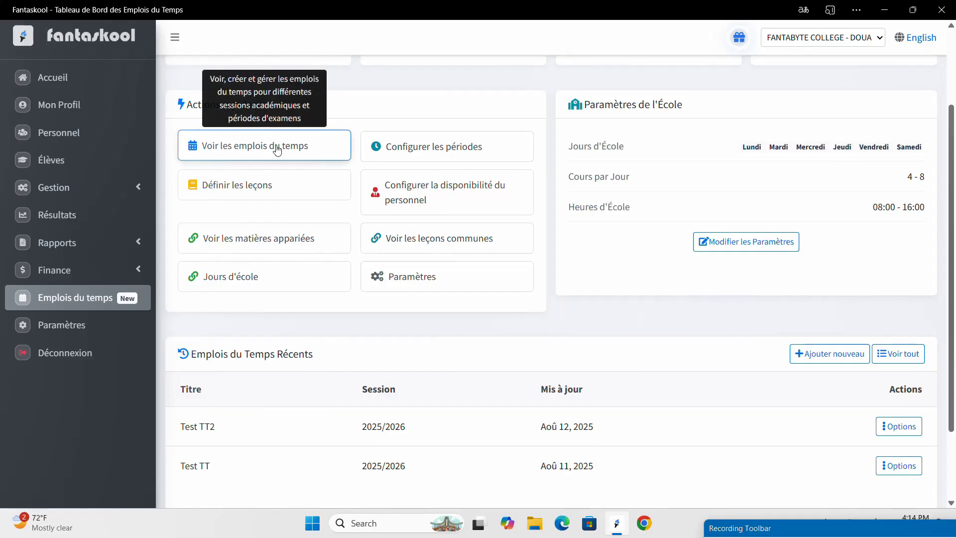
scroll(277, 151, "down", 2)
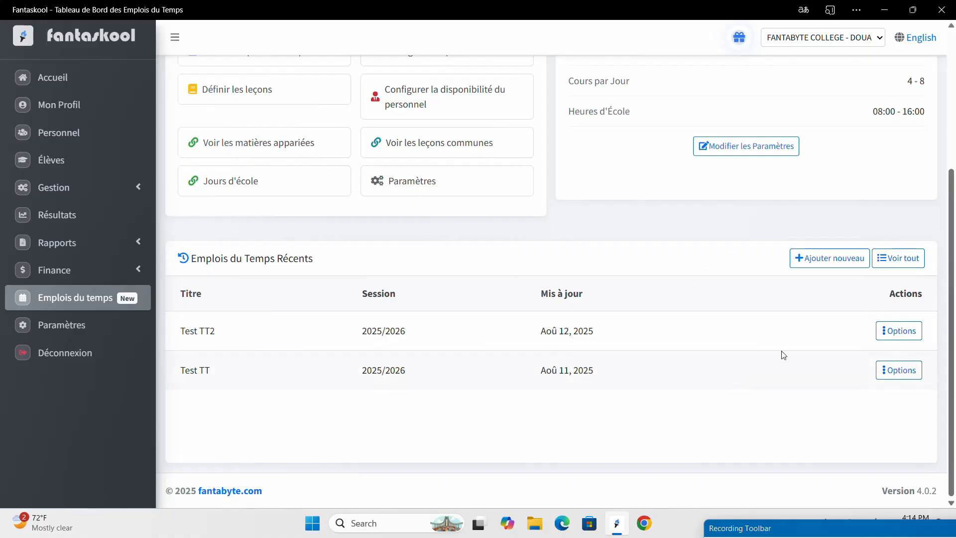
scroll(954, 323, "up", 2)
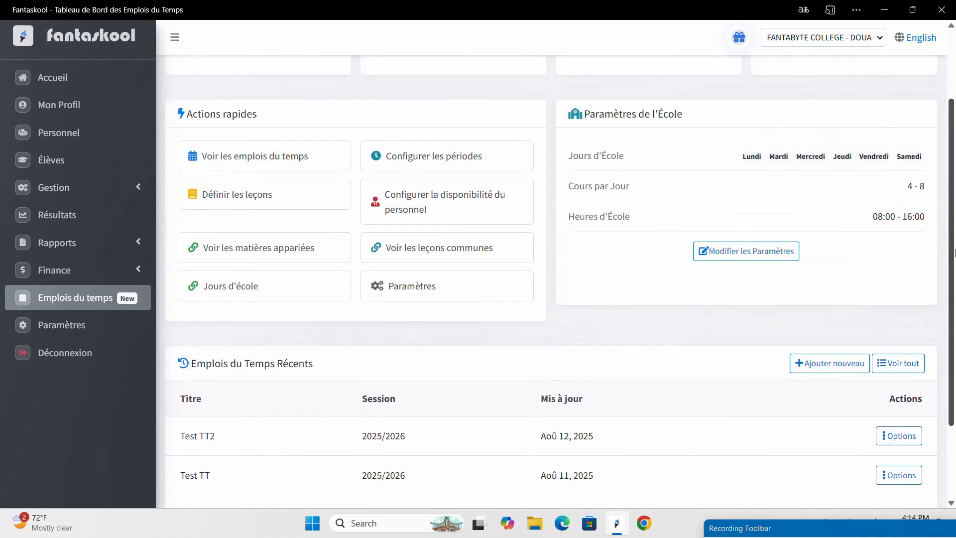
Open the period configuration and review the list of time slots with their start and end times, durations, types and classes
left_click(461, 159)
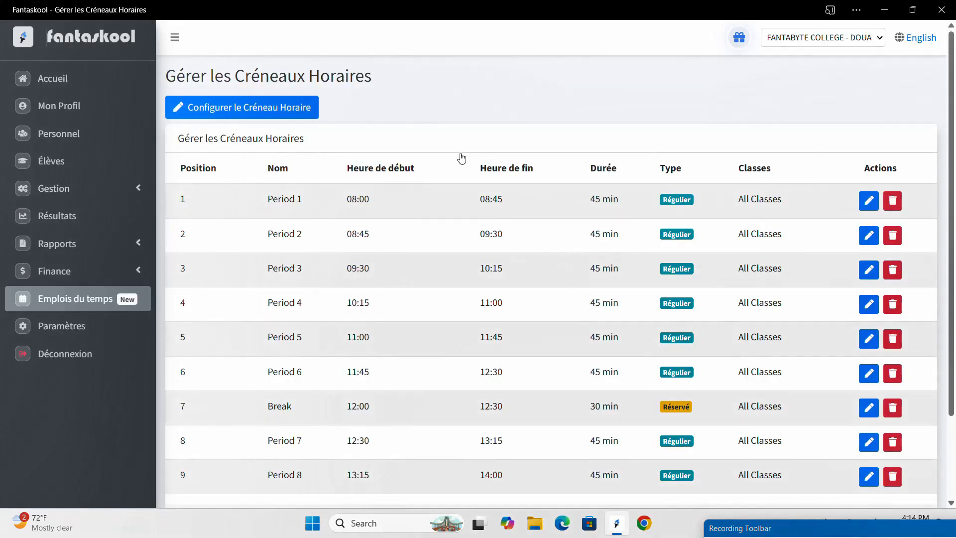
mouse_move(955, 112)
left_mouse_down()
mouse_move(955, 135)
mouse_move(950, 95)
left_mouse_up()
scroll(954, 106, "down", 2)
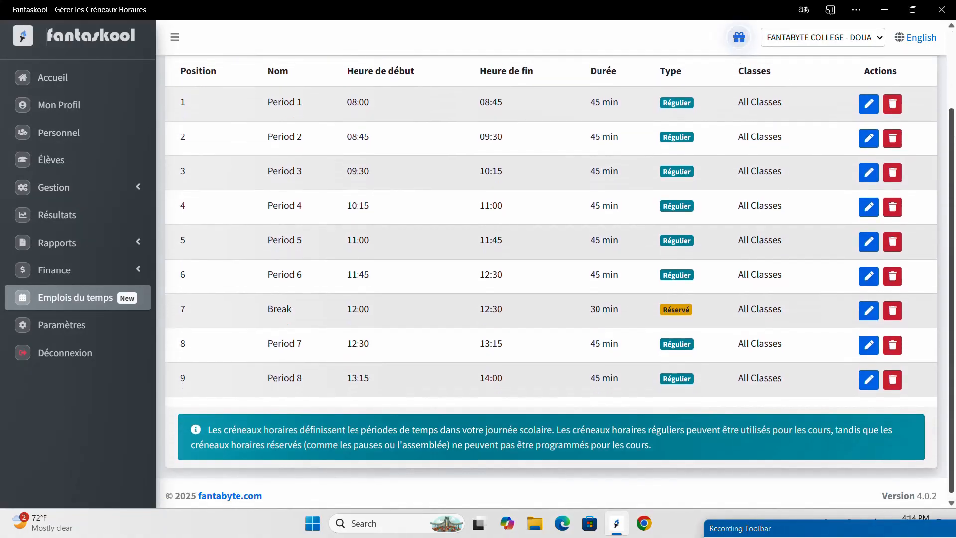
scroll(954, 106, "up", 2)
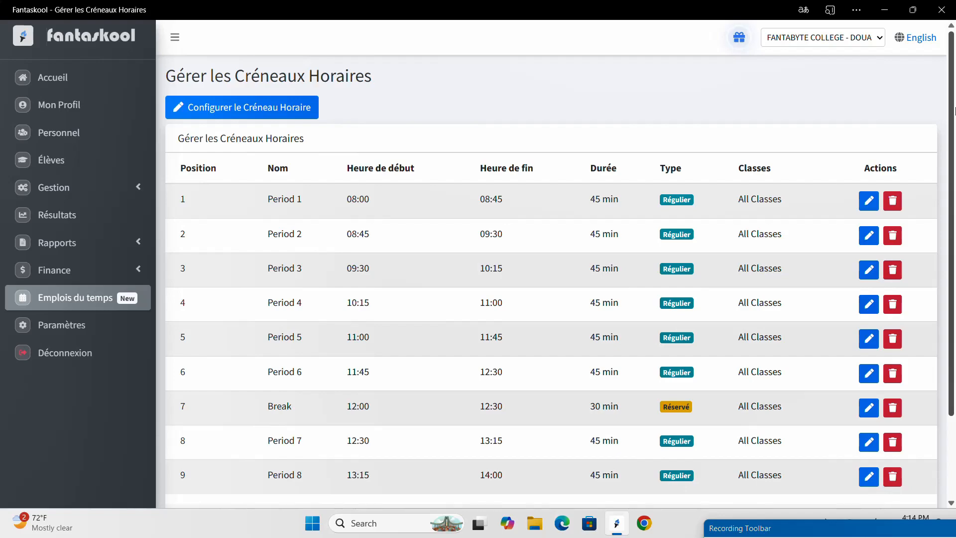
left_click_drag(954, 112, 954, 297)
scroll(954, 333, "up", 2)
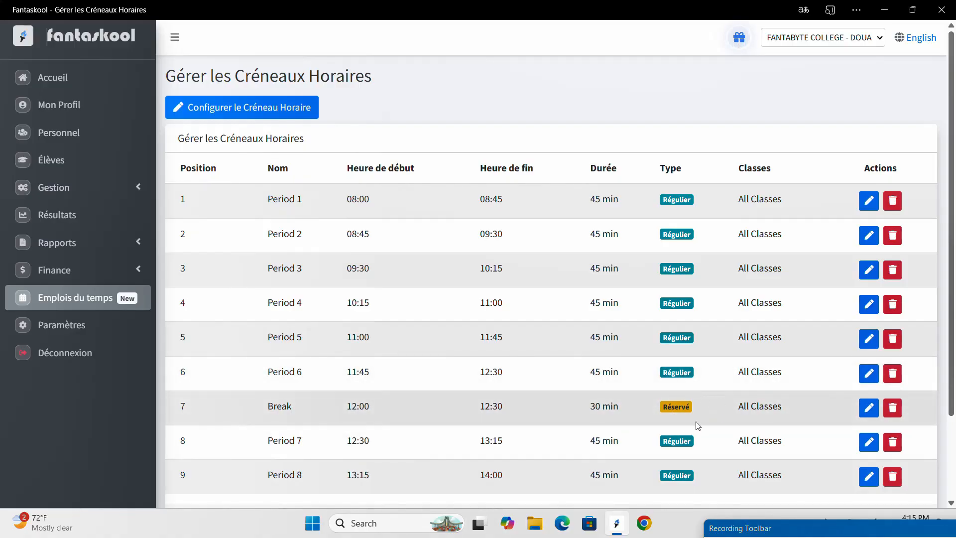
scroll(953, 343, "down", 3)
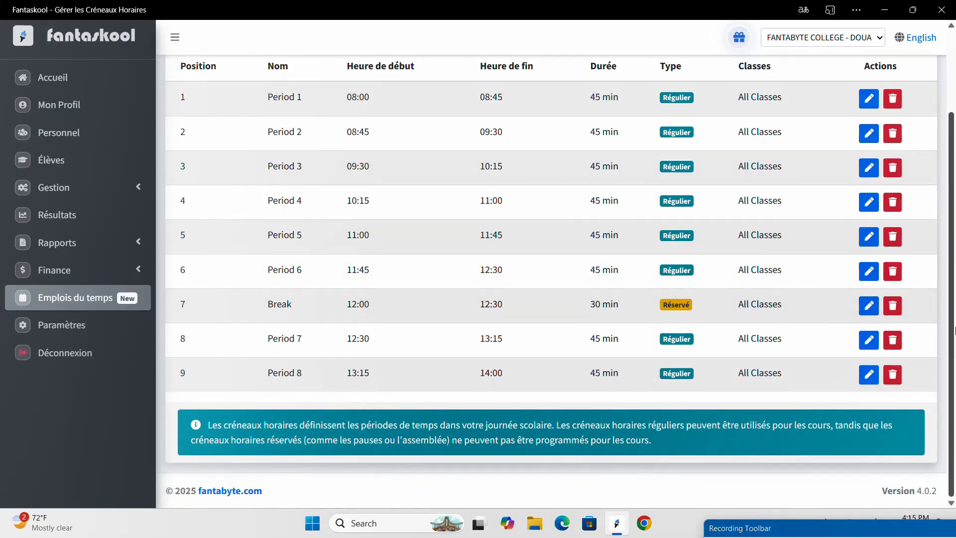
scroll(953, 299, "up", 3)
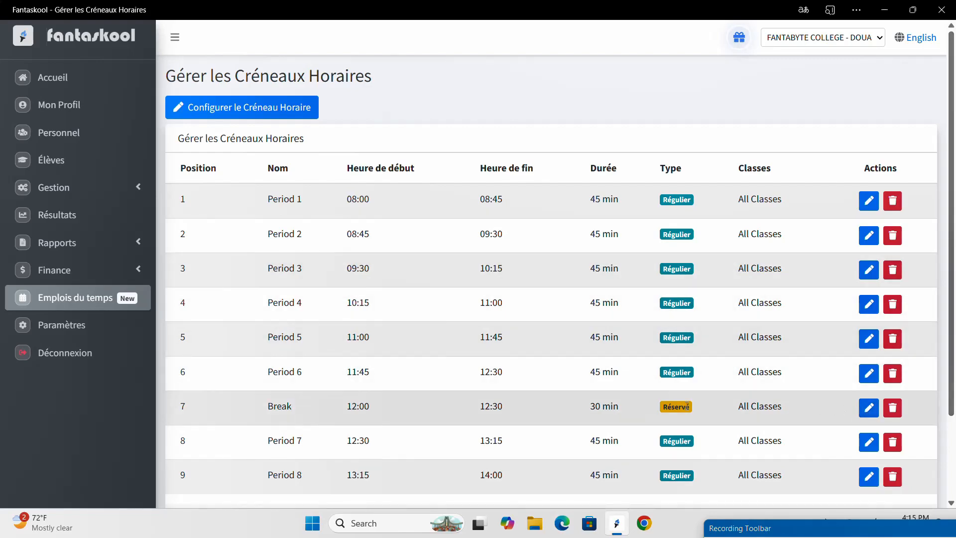
scroll(954, 236, "down", 2)
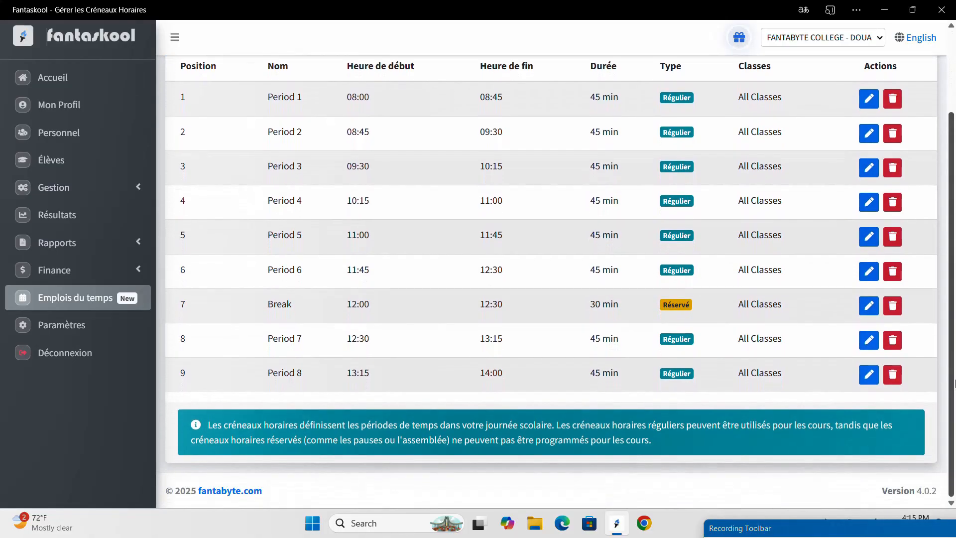
scroll(955, 255, "up", 2)
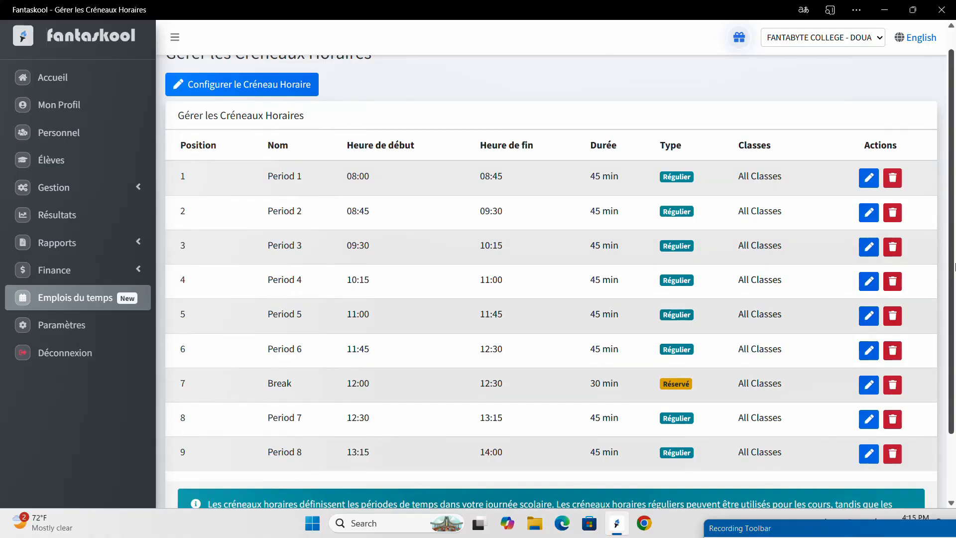
scroll(955, 376, "down", 2)
scroll(954, 376, "up", 2)
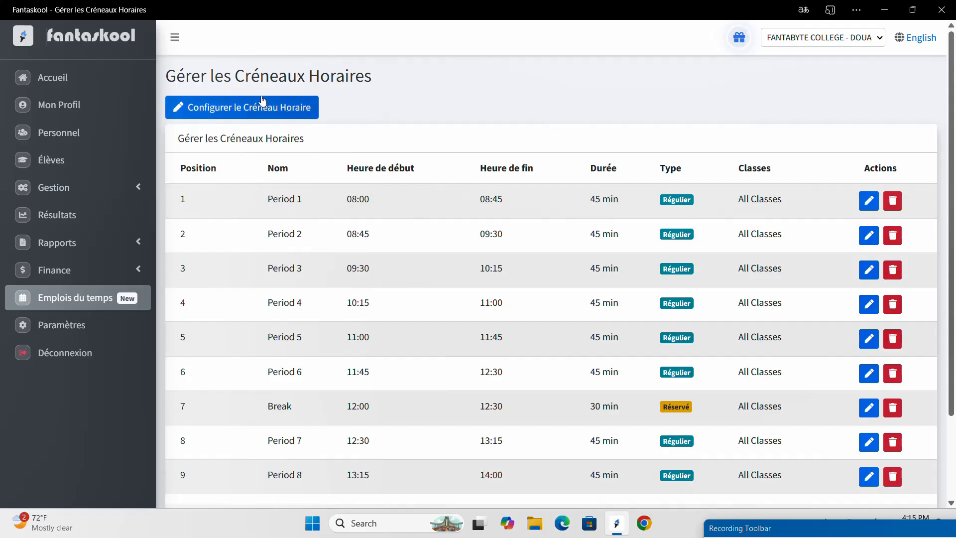
Open the form for creating a time slot, examine its fields, and cancel without creating one
left_click(244, 112)
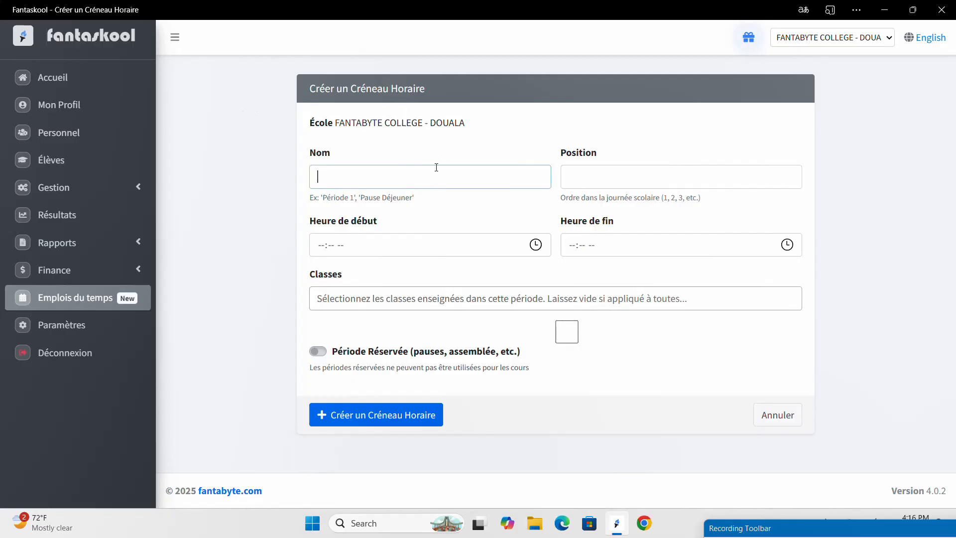
left_click(519, 175)
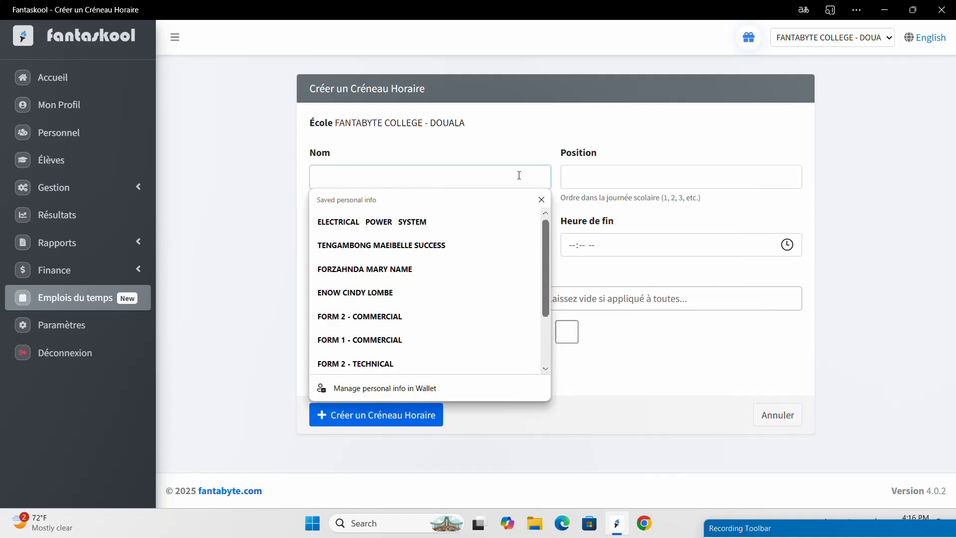
left_click(561, 416)
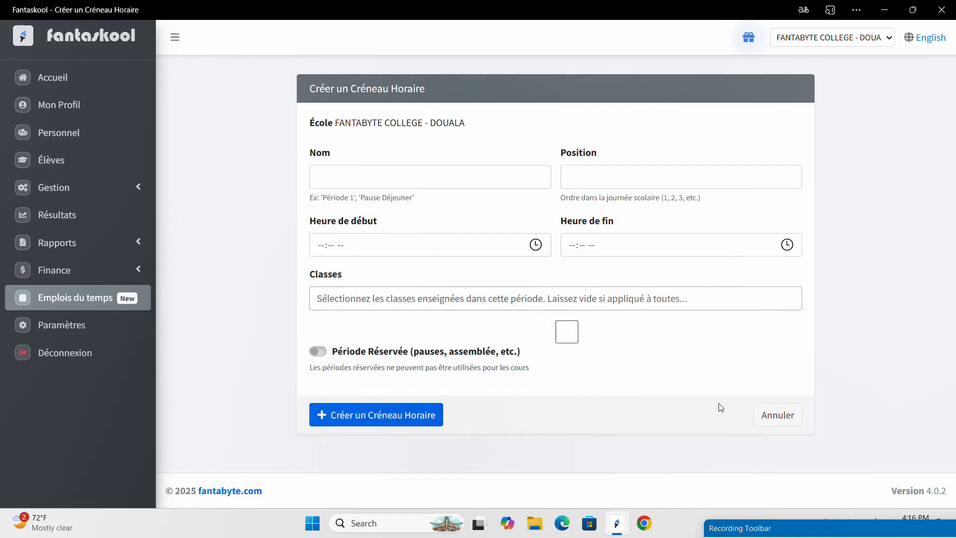
left_click(775, 415)
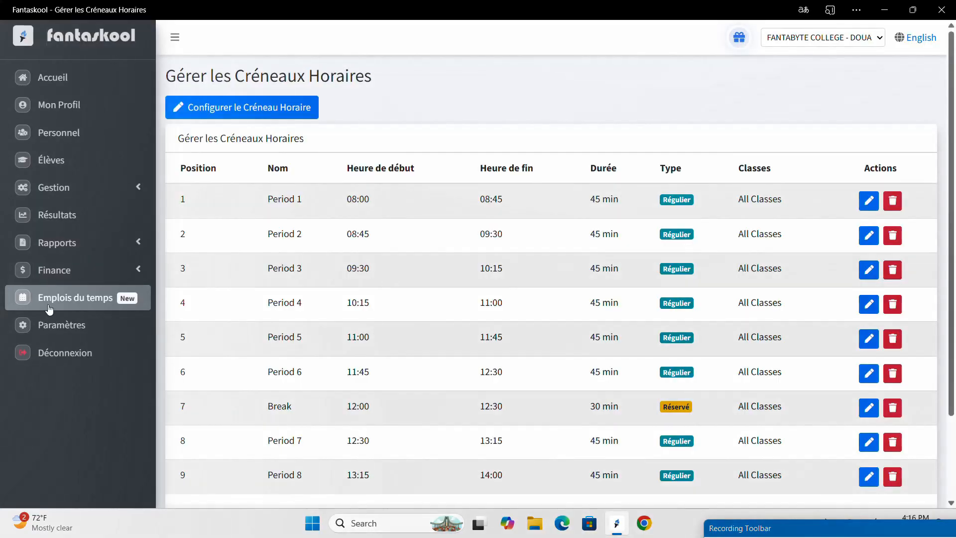
Return to the timetable dashboard, open the lesson definitions (Définir les leçons) and look over the subject constraints
left_click(20, 299)
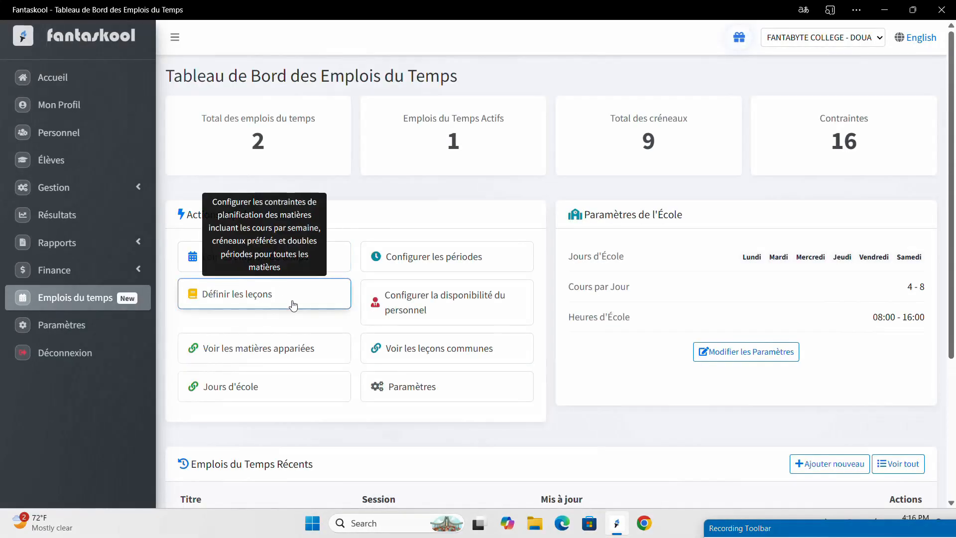
left_click(251, 297)
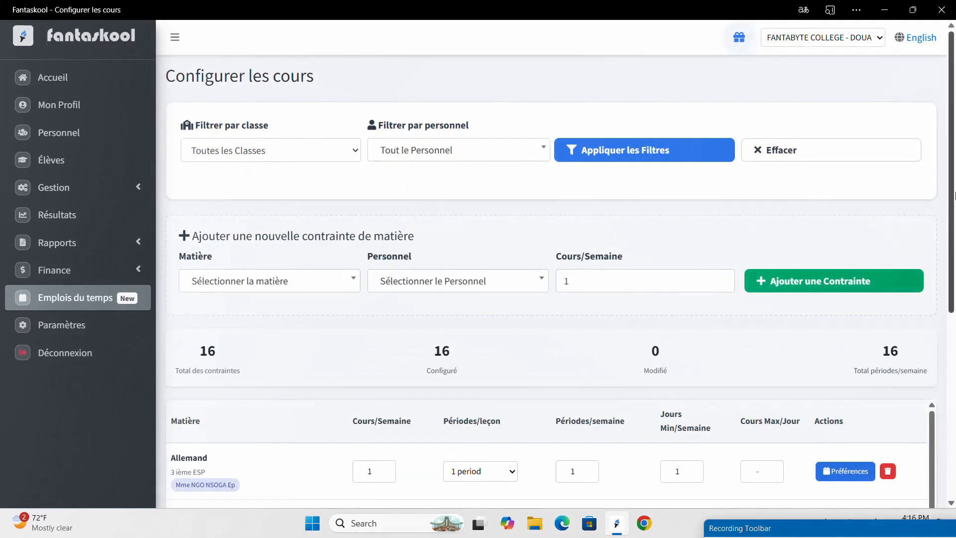
mouse_move(952, 197)
left_mouse_down()
mouse_move(954, 329)
mouse_move(954, 179)
left_mouse_up()
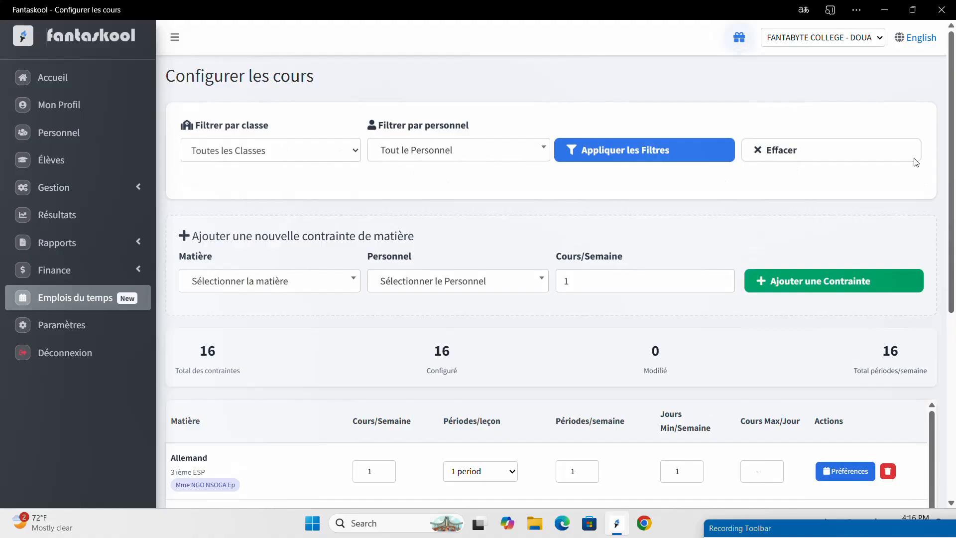
left_click_drag(954, 151, 955, 262)
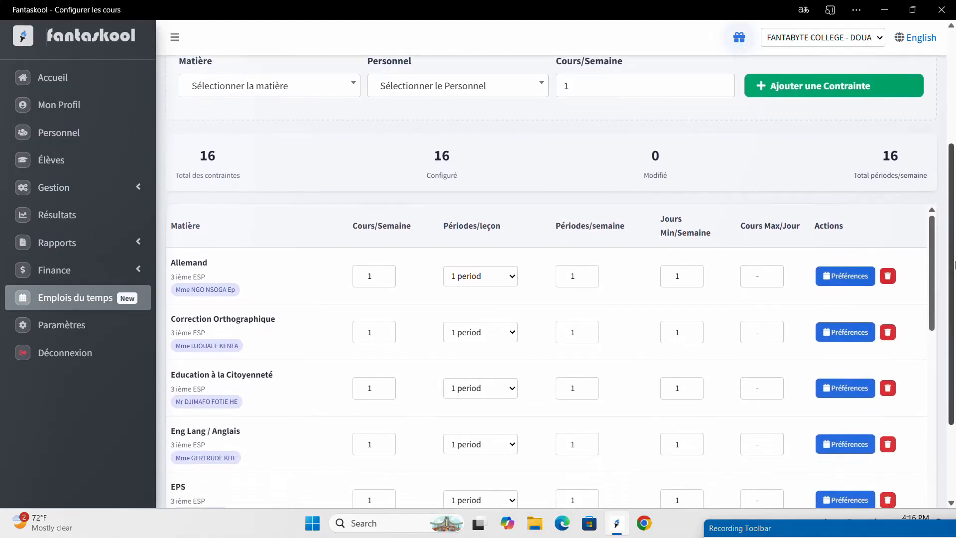
scroll(494, 201, "up", 4)
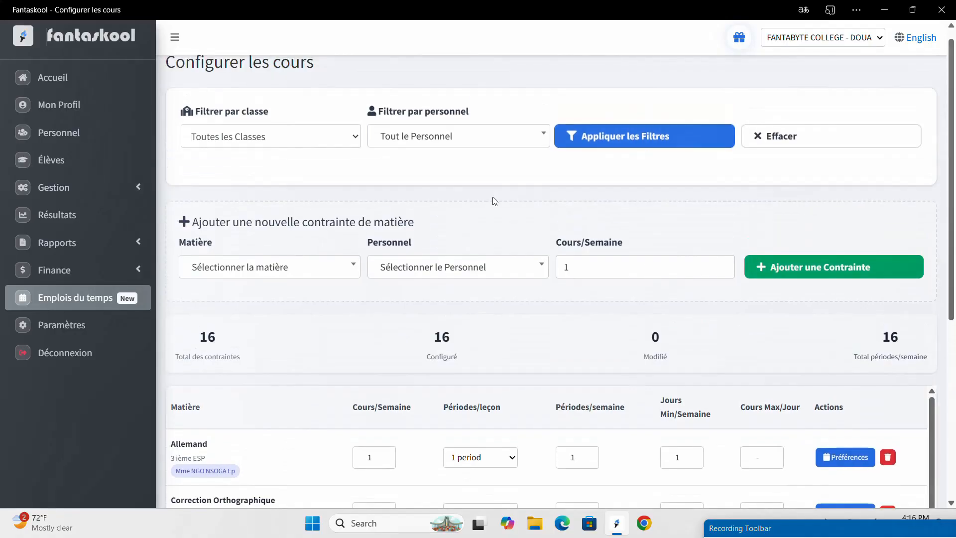
Inspect the staff and class filters of the lesson configuration without changing them
left_click(506, 145)
left_click(507, 145)
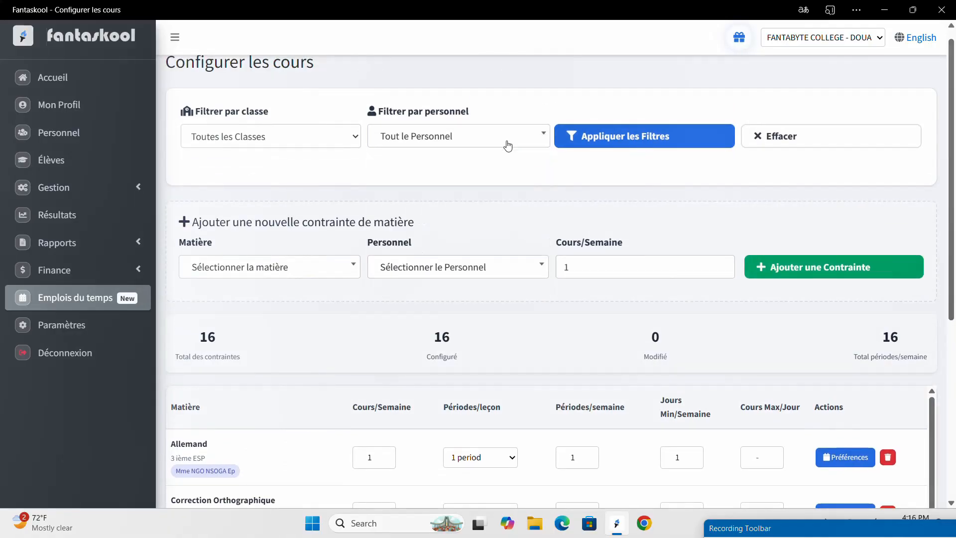
left_click(309, 145)
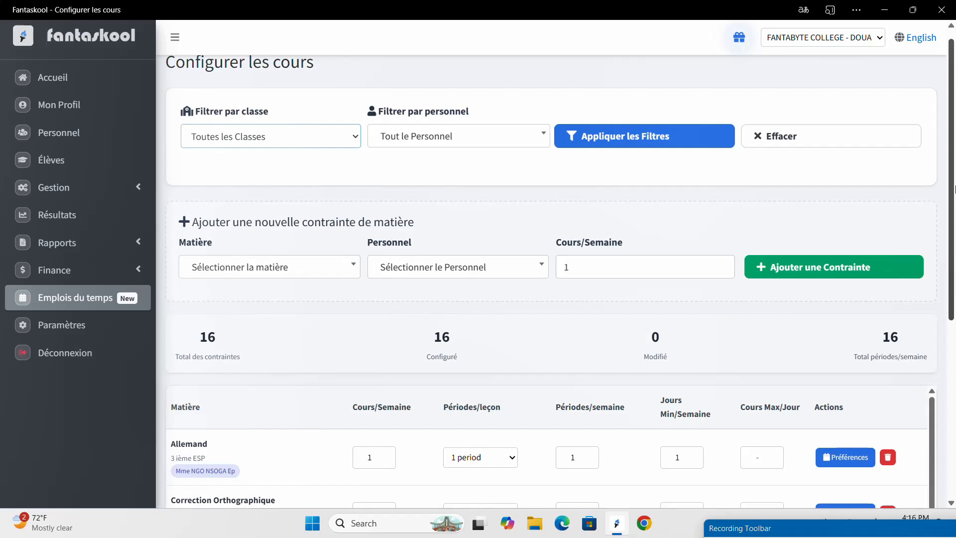
Examine the subject, staff and lessons-per-week (Cours/Semaine) fields for adding a new subject constraint, without adding one
scroll(954, 221, "down", 1)
scroll(954, 221, "down", 1)
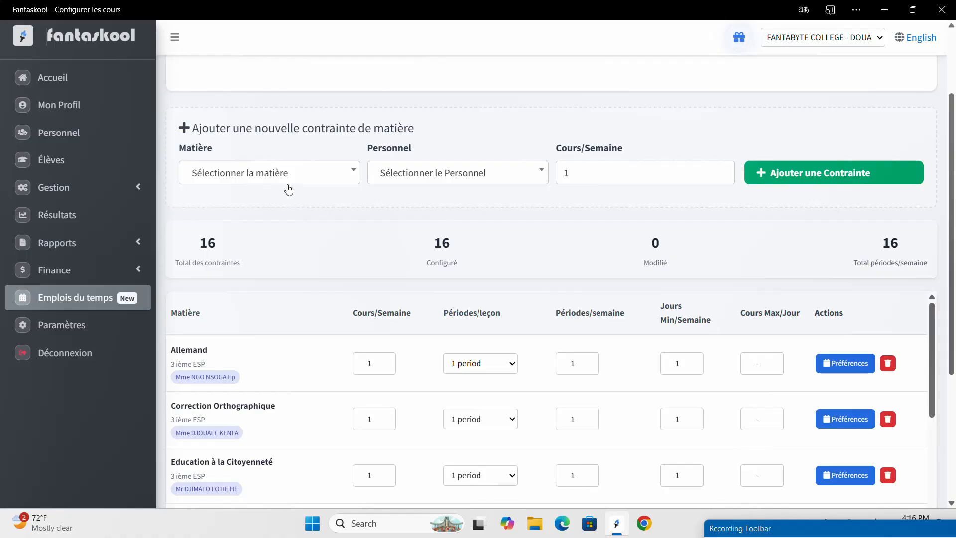
left_click(304, 174)
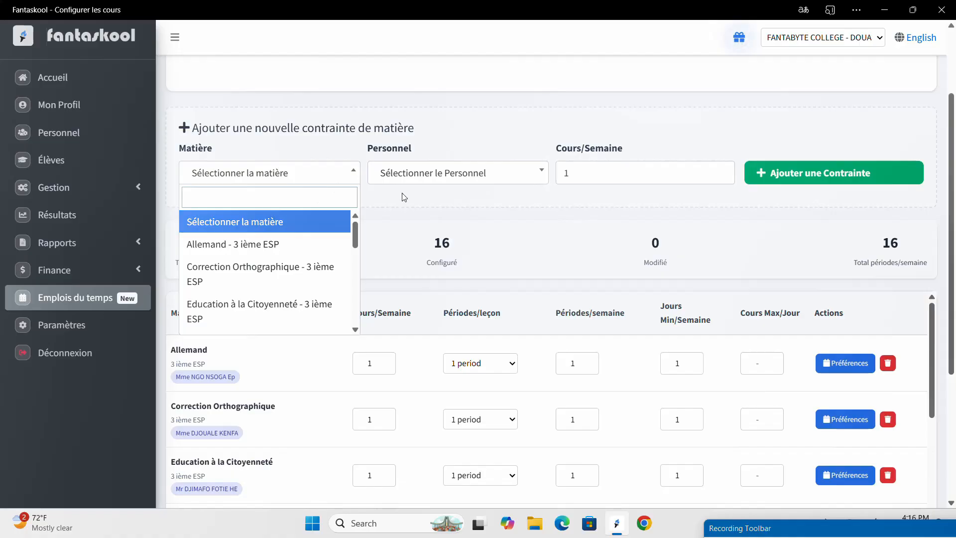
left_click(347, 175)
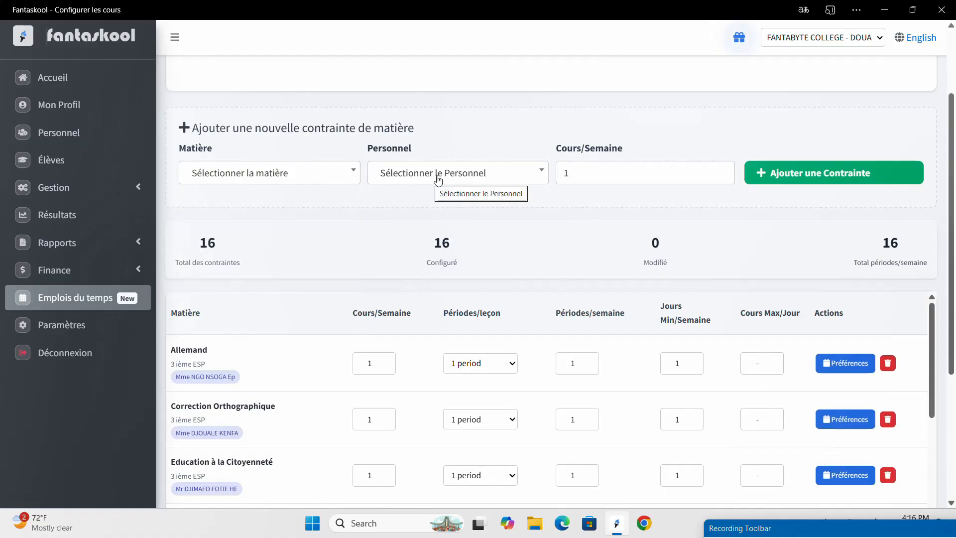
left_click(491, 178)
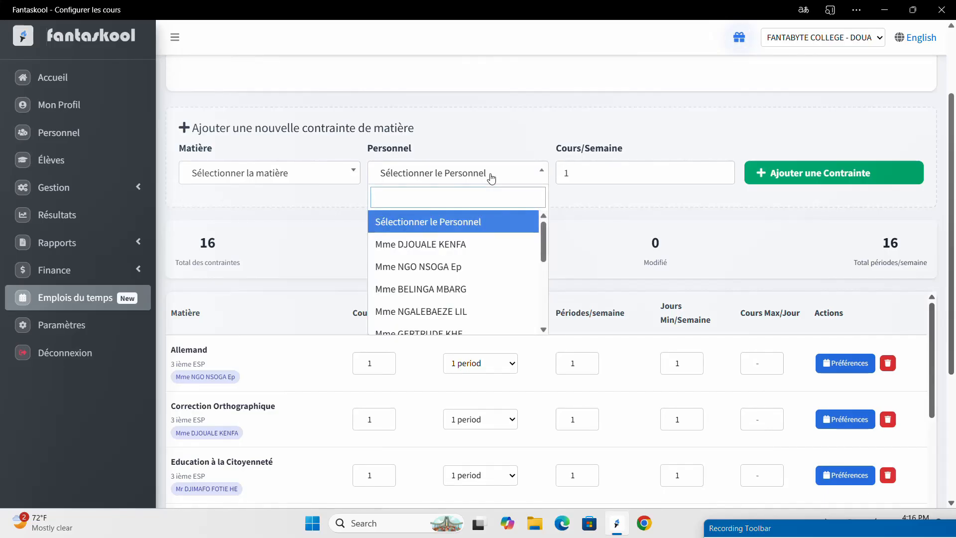
left_click(491, 178)
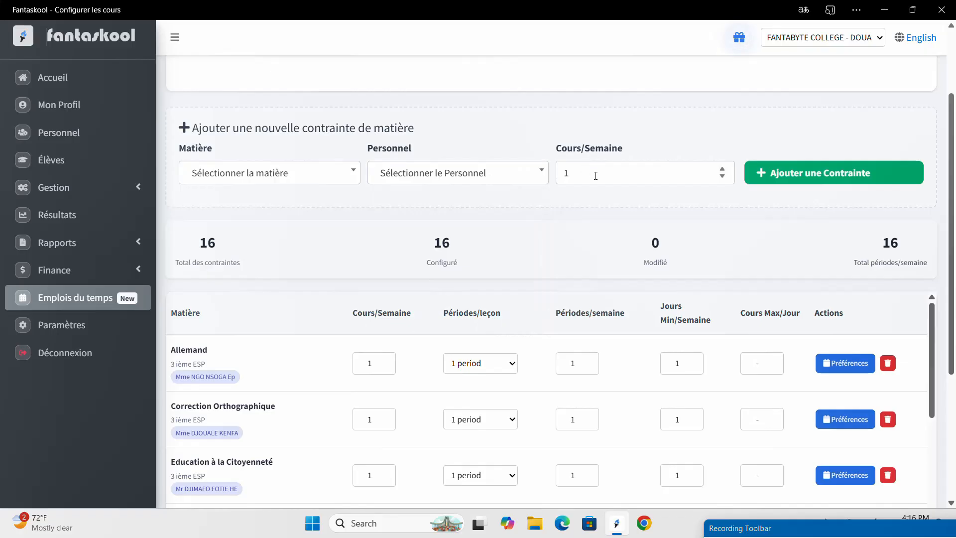
left_click(610, 174)
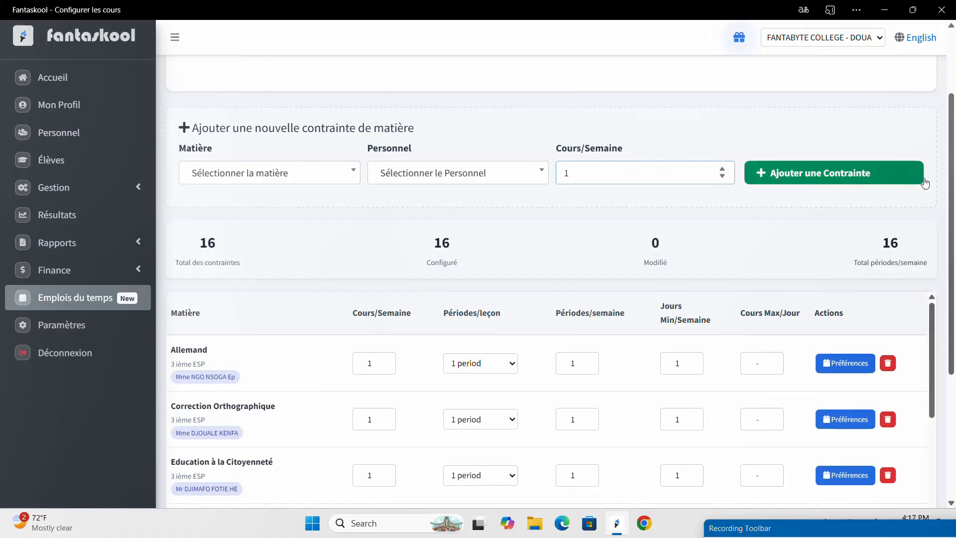
Look over the full table of subject constraints, then view the period preferences grid for Allemand and close it without marking any period
scroll(954, 321, "down", 4)
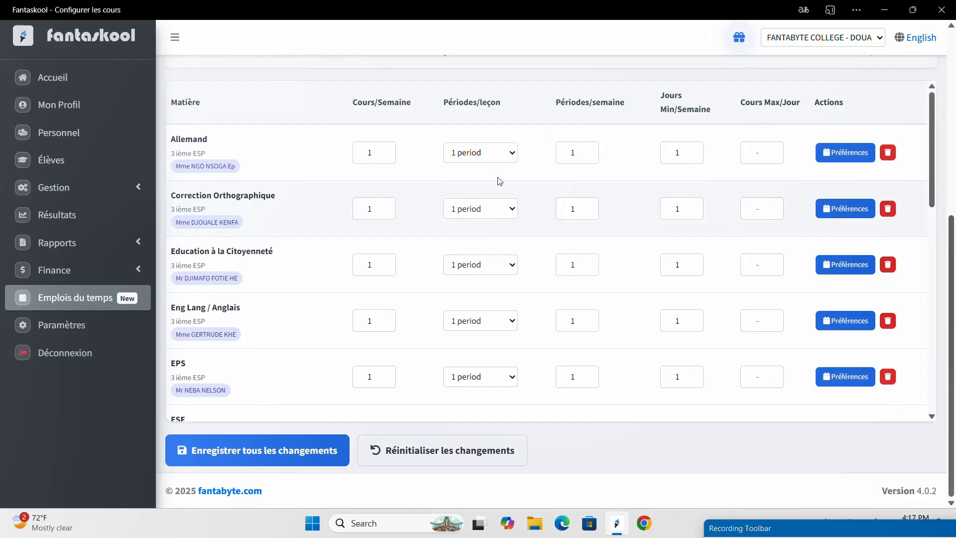
left_click_drag(933, 129, 955, 265)
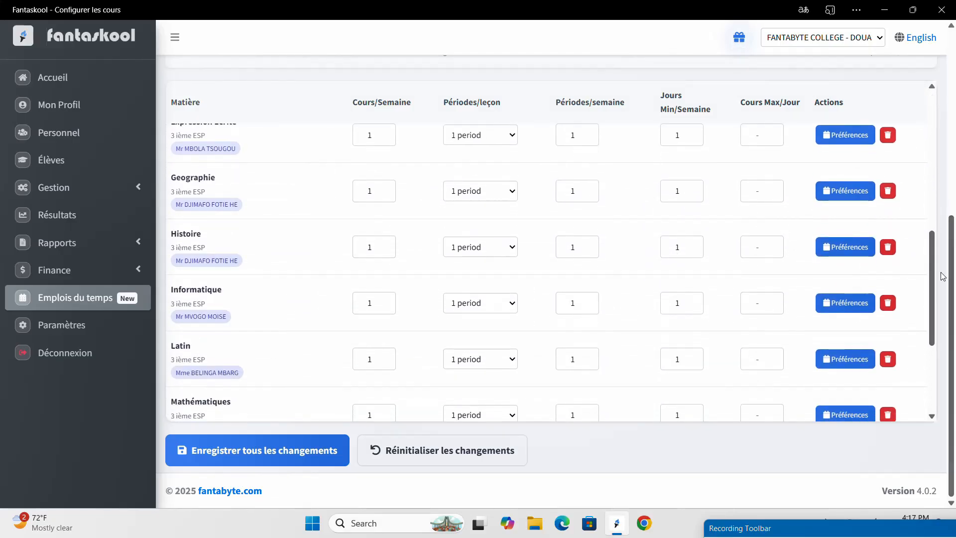
scroll(929, 302, "down", 5)
scroll(887, 199, "up", 13)
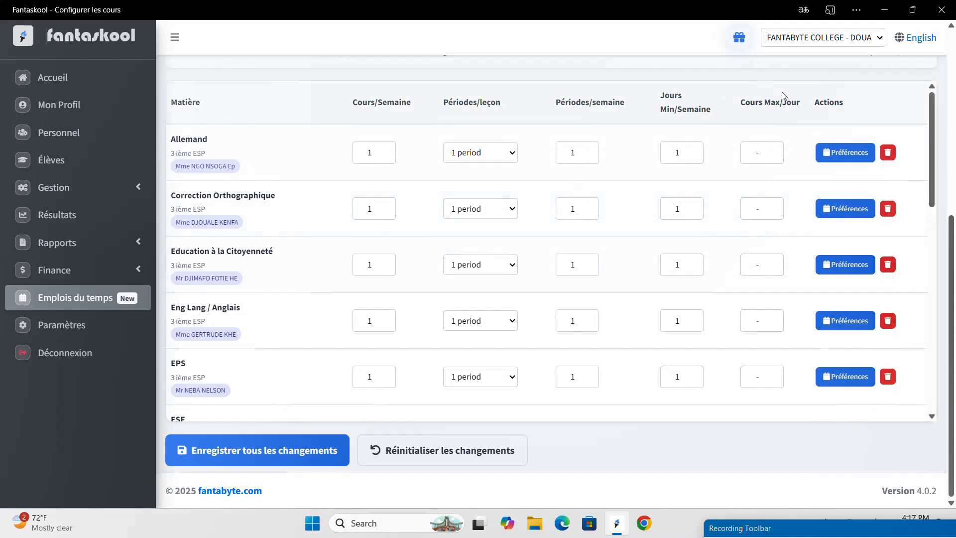
left_click(839, 158)
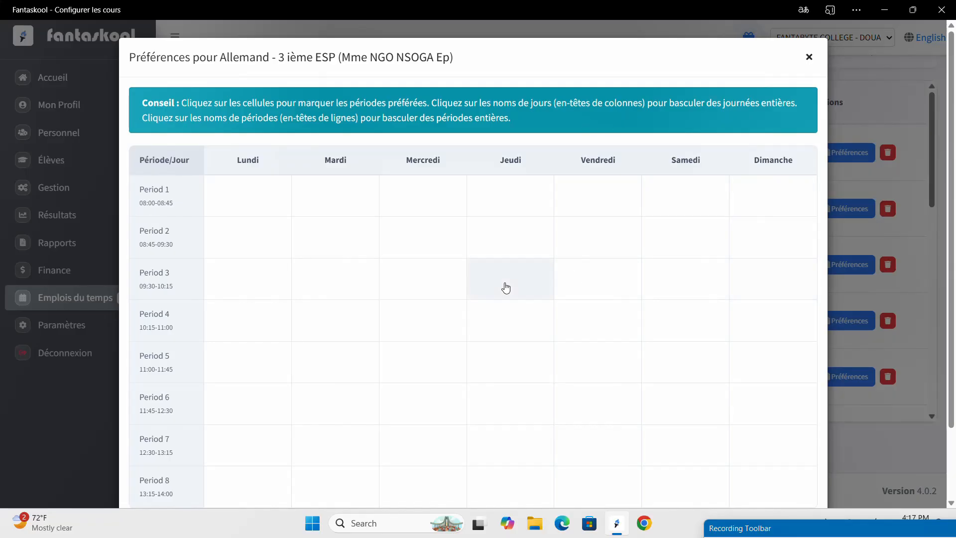
left_click(808, 57)
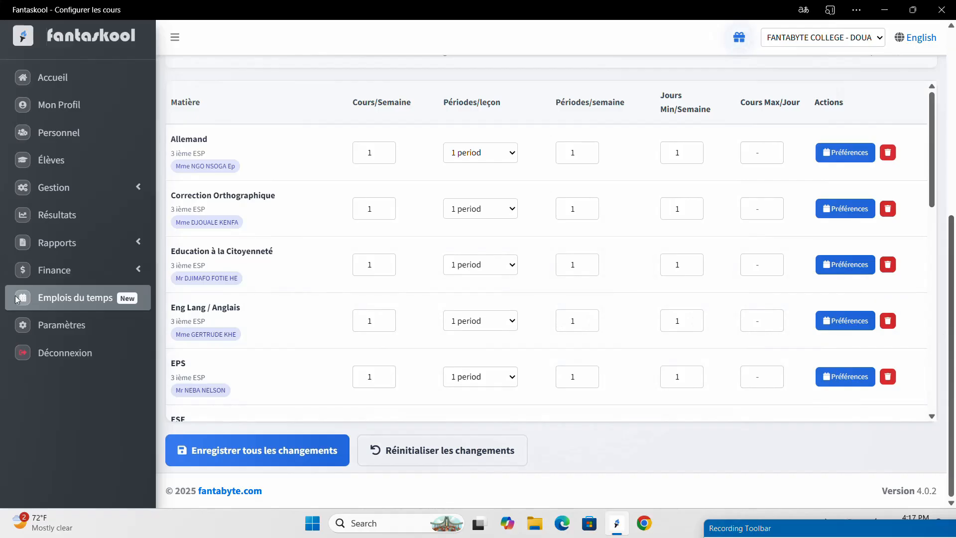
Return to the timetable dashboard, open the staff availability configuration, and review each staff member's constraint status, unavailability and working hours
left_click(43, 305)
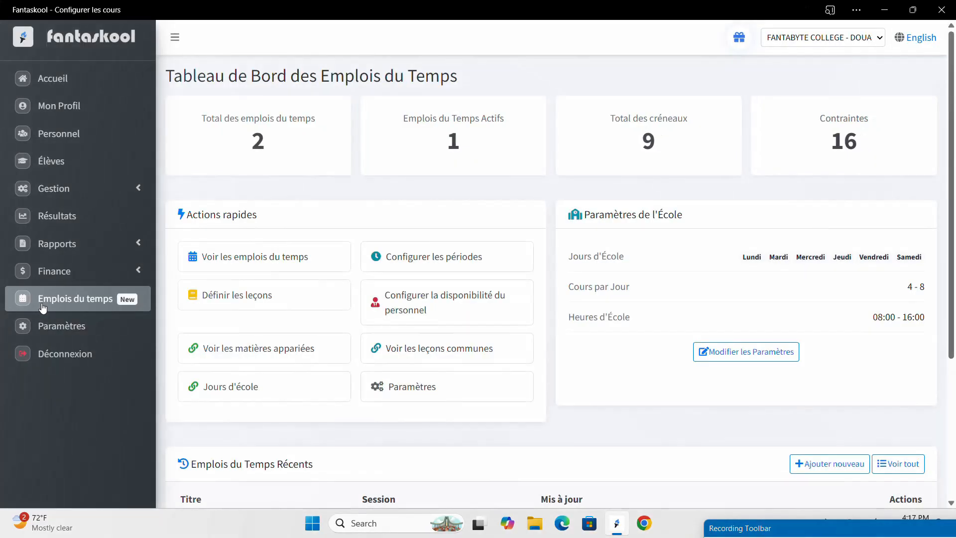
left_click(409, 306)
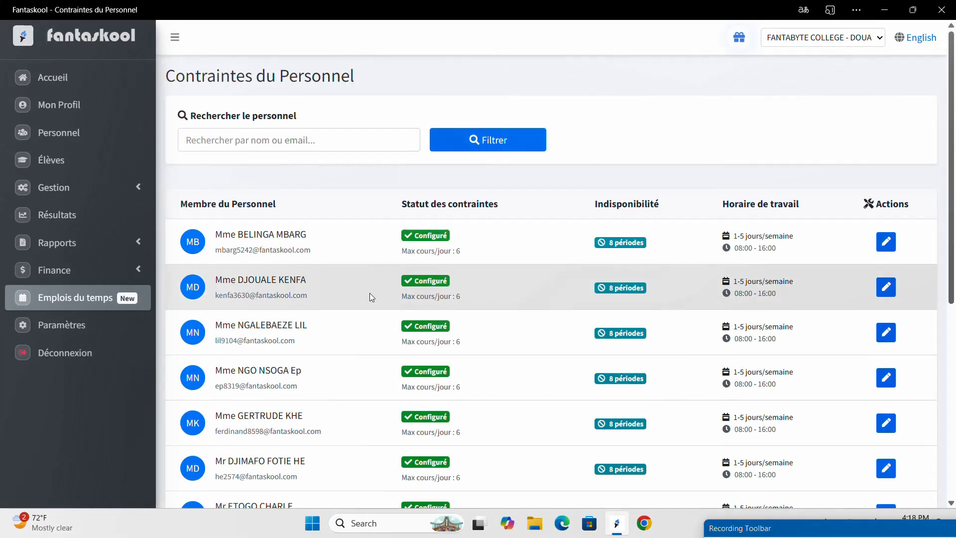
left_click_drag(955, 148, 954, 321)
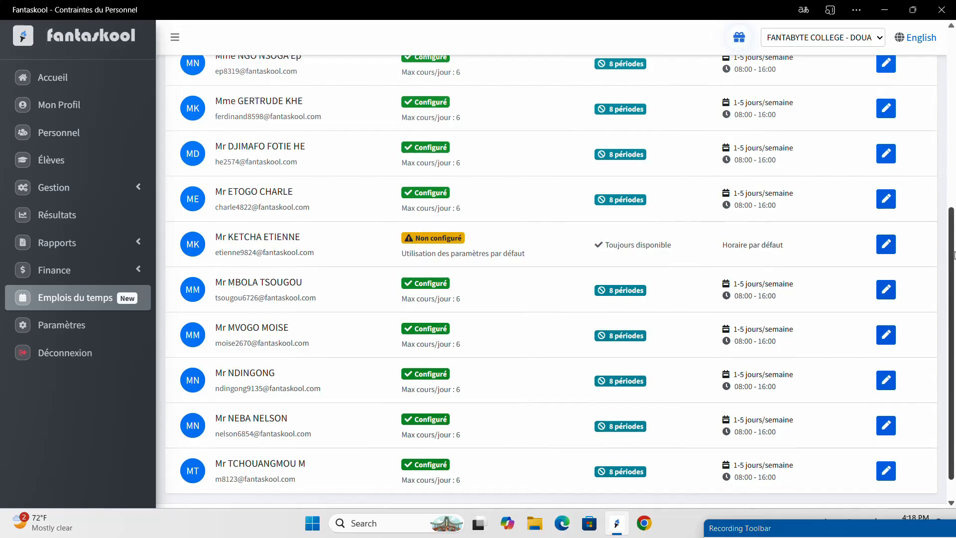
scroll(955, 255, "down", 1)
scroll(954, 255, "up", 2)
scroll(954, 255, "down", 1)
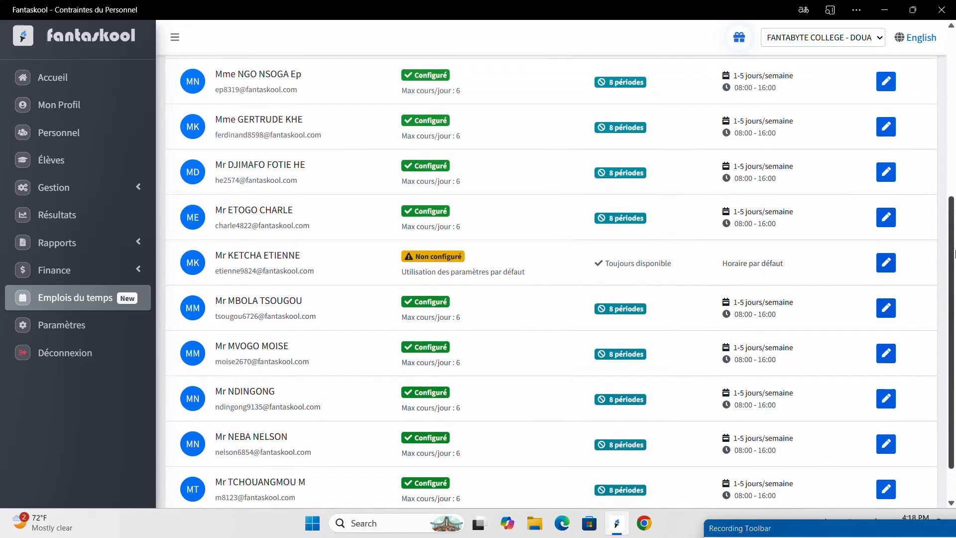
scroll(954, 254, "down", 1)
scroll(954, 236, "up", 2)
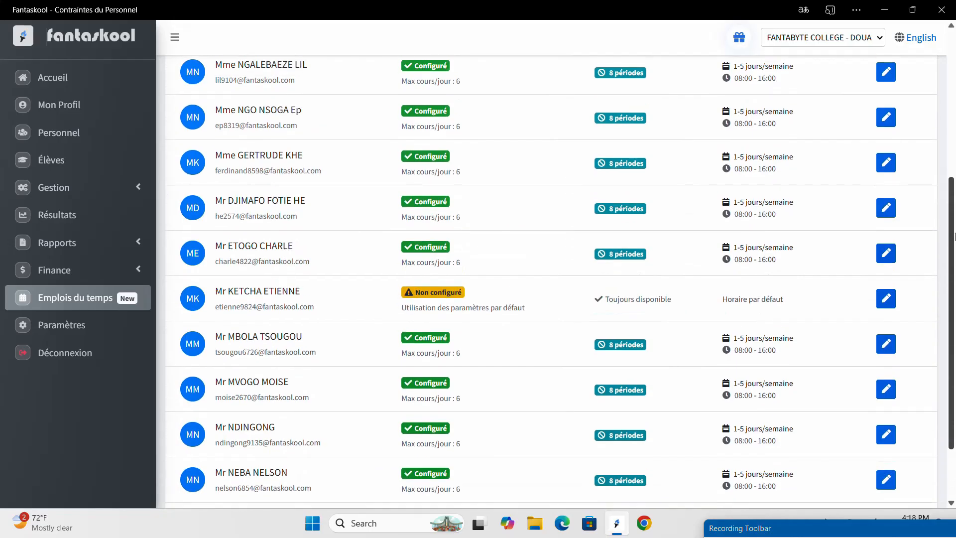
scroll(954, 236, "up", 3)
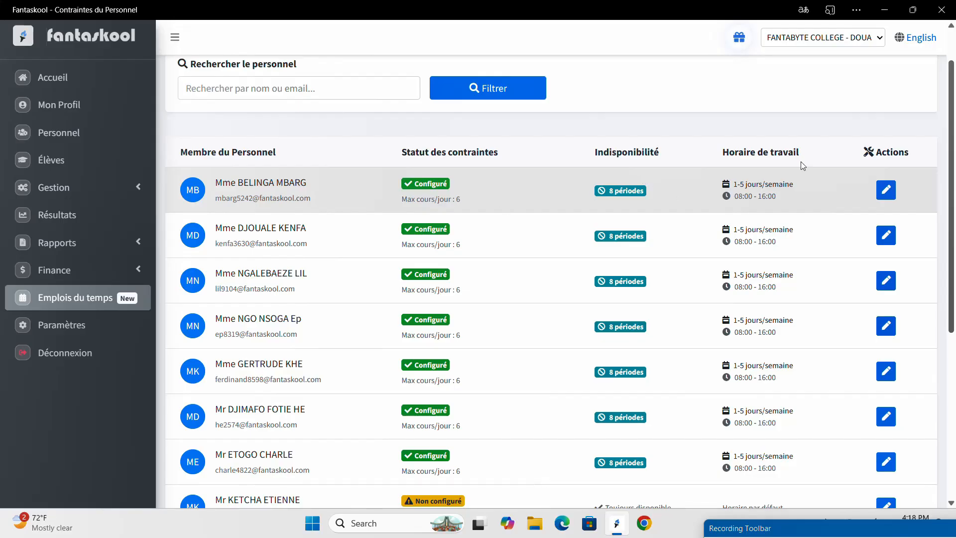
Open the constraints of the first listed staff member and examine the general constraints, working days and availability schedule
left_click(886, 193)
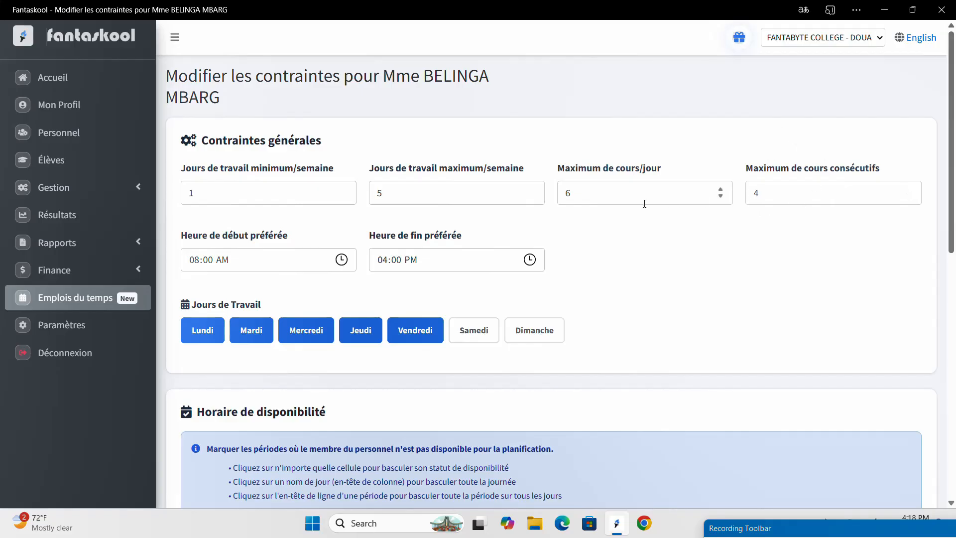
left_click_drag(955, 202, 955, 222)
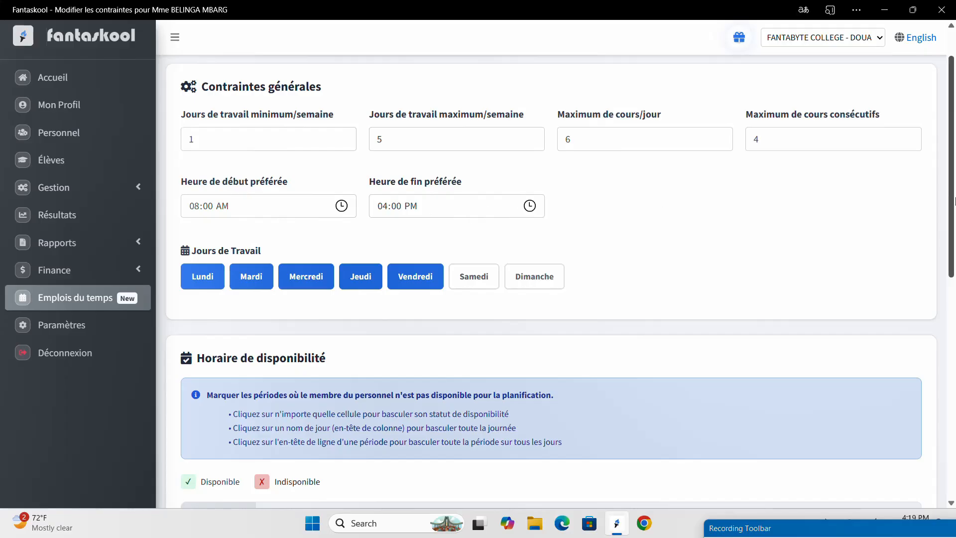
left_click_drag(954, 201, 955, 372)
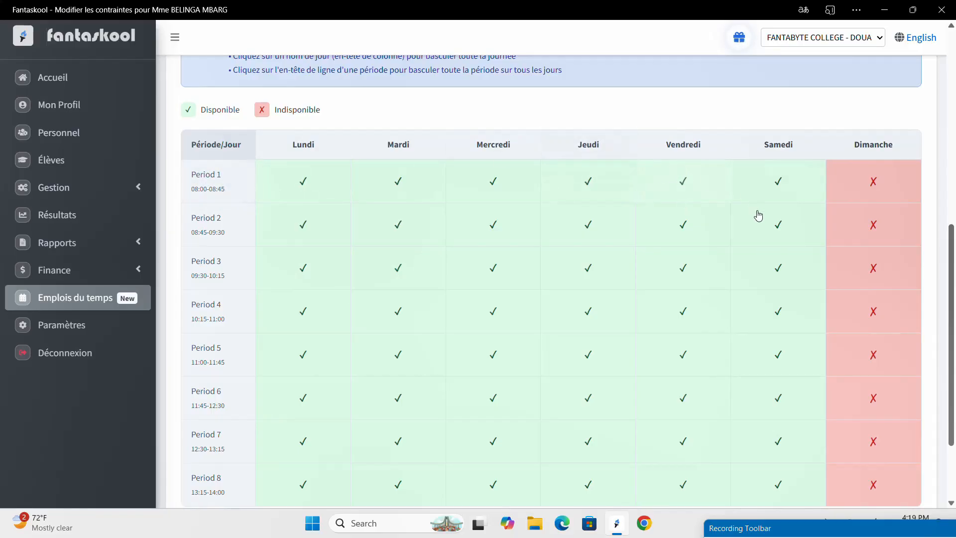
Try toggling the Friday (Vendredi) availability of Period 1 and Period 2, restore both to available, and view the save and reset options
left_click(700, 192)
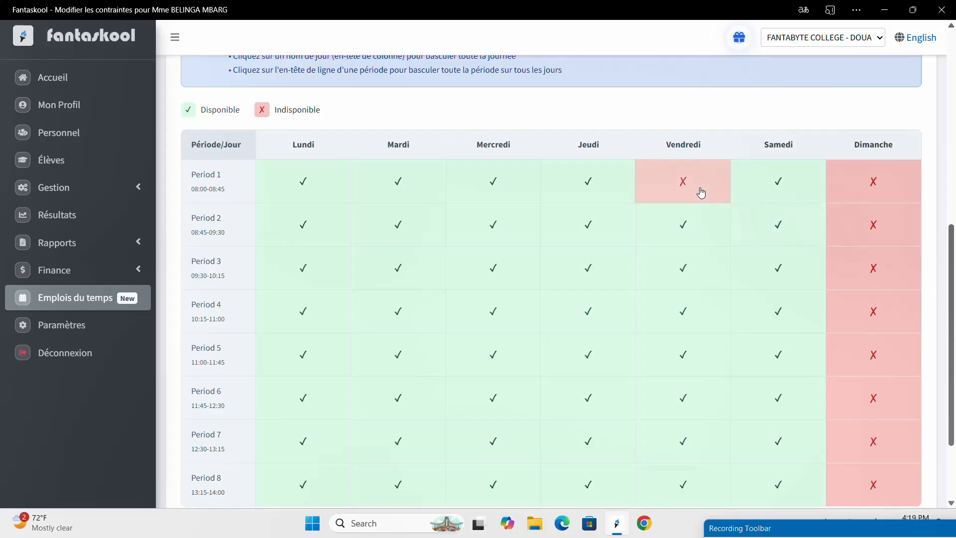
left_click(701, 193)
left_click(701, 193)
left_click(701, 192)
left_click(697, 233)
left_click(696, 233)
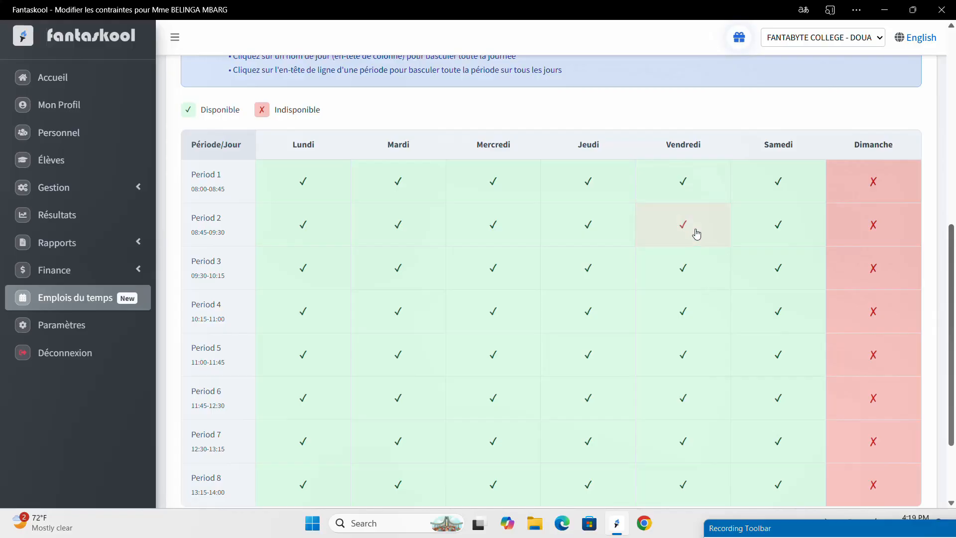
scroll(953, 312, "down", 3)
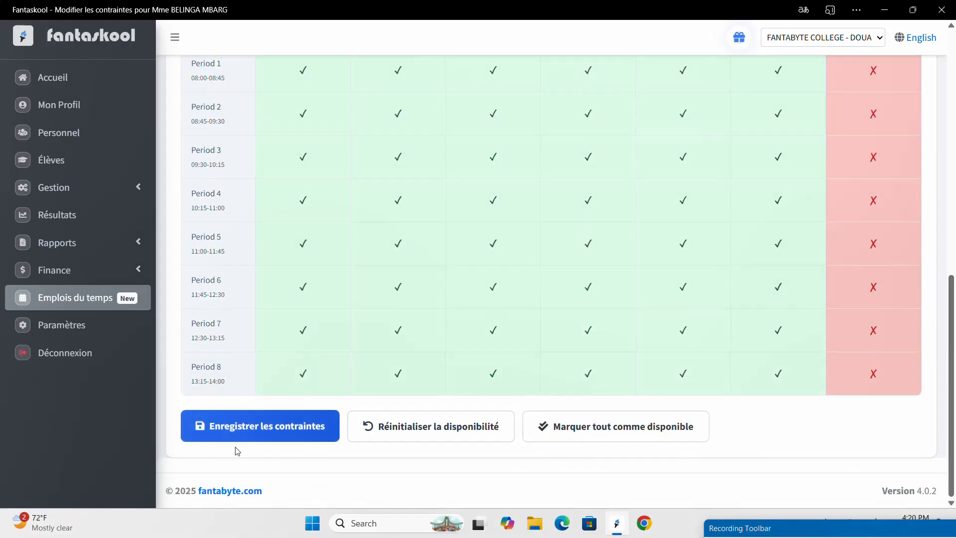
From the timetable dashboard, open the paired subjects, view the form for creating a subject pair, and return to the list of pairs
left_click(92, 301)
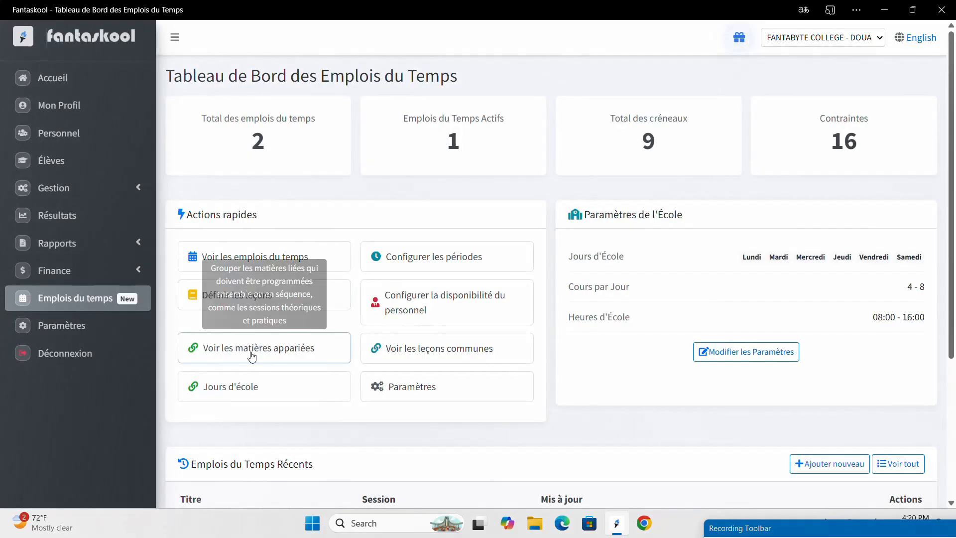
left_click(270, 353)
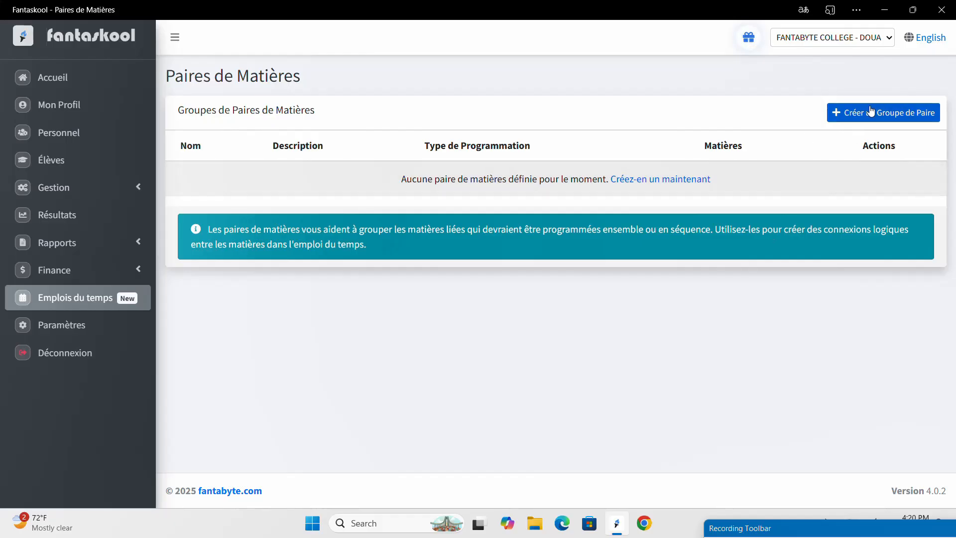
left_click(852, 114)
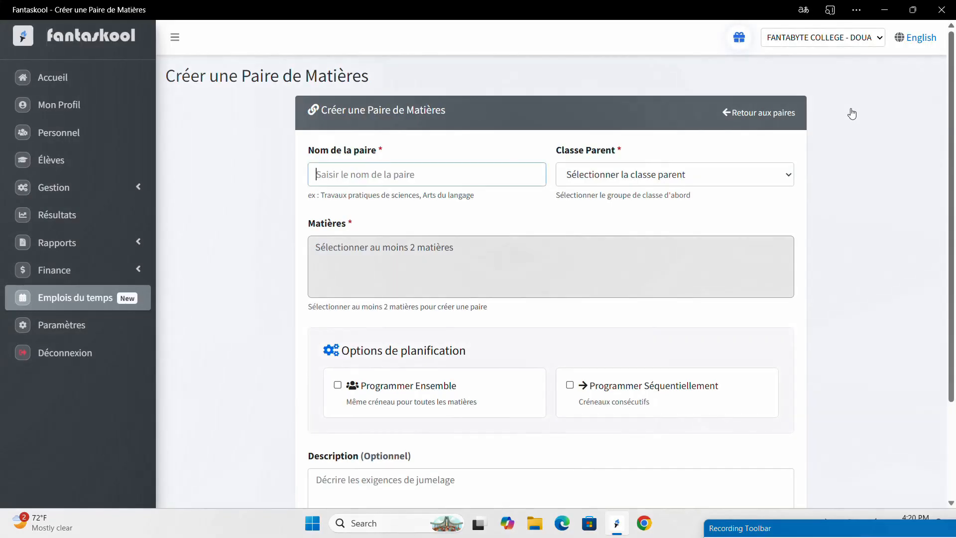
left_click_drag(952, 206, 955, 142)
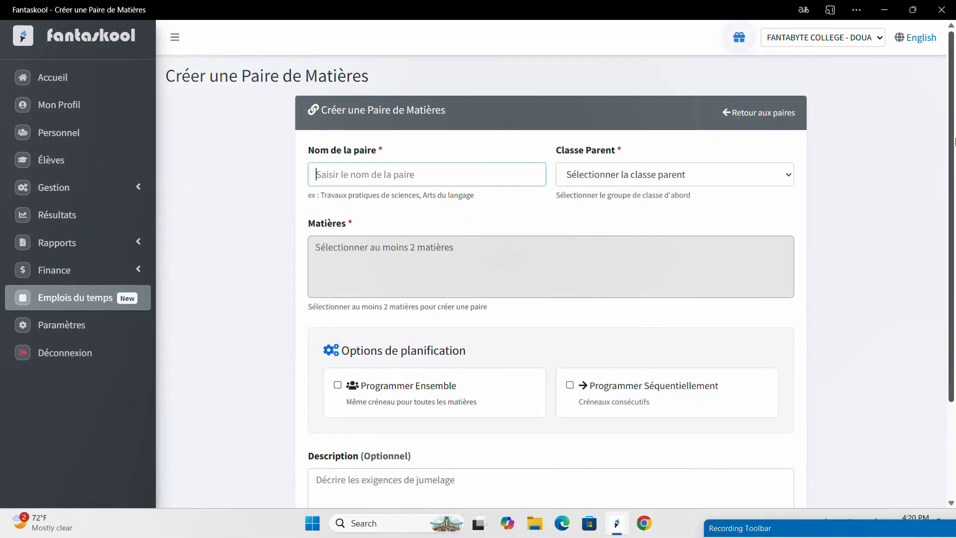
left_click(762, 112)
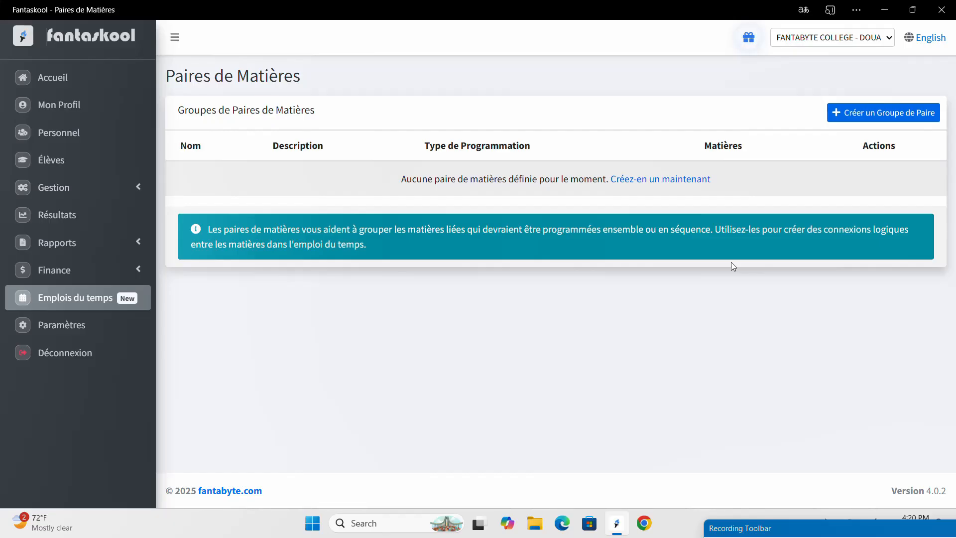
Reopen the subject pair creation form and examine its parent class, subjects, scheduling options and description fields without creating a pair
left_click(865, 109)
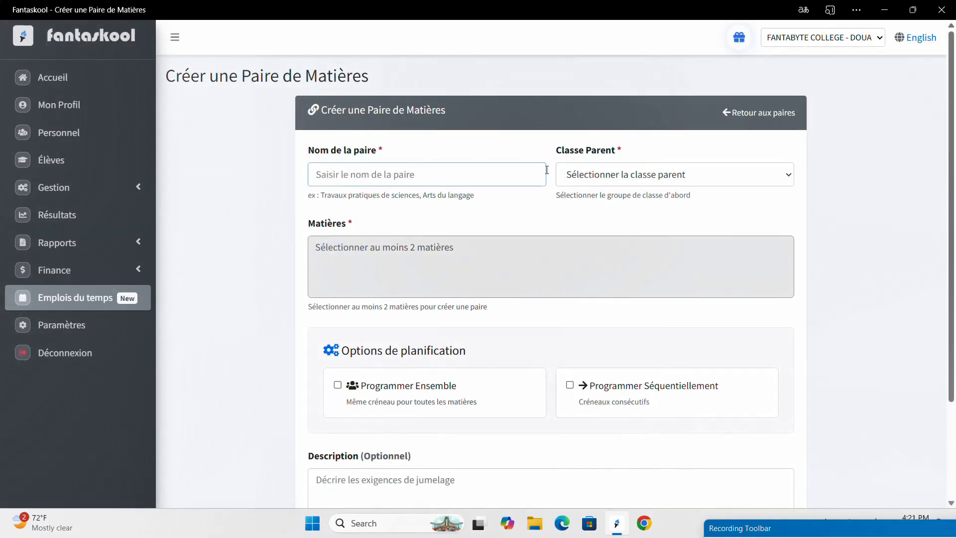
left_click(630, 176)
left_click(629, 176)
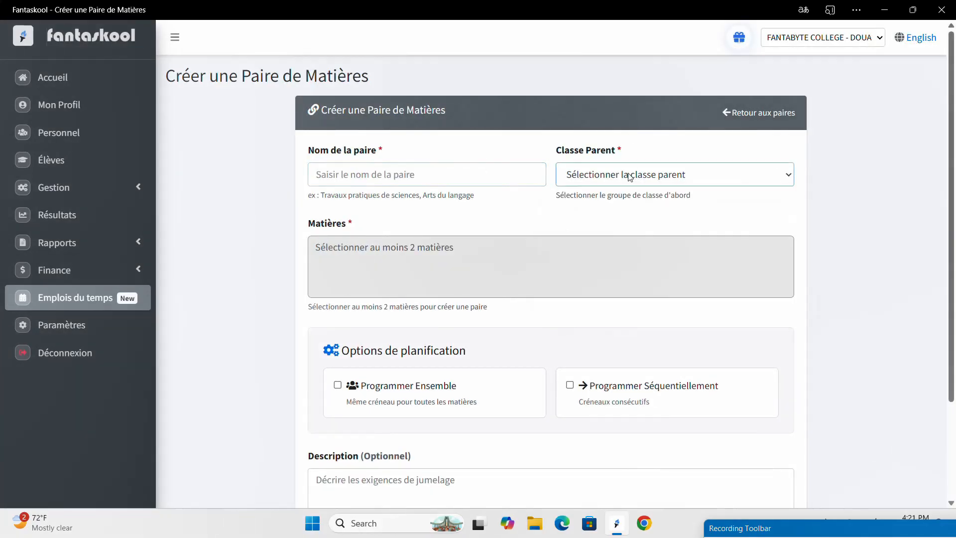
left_click(529, 268)
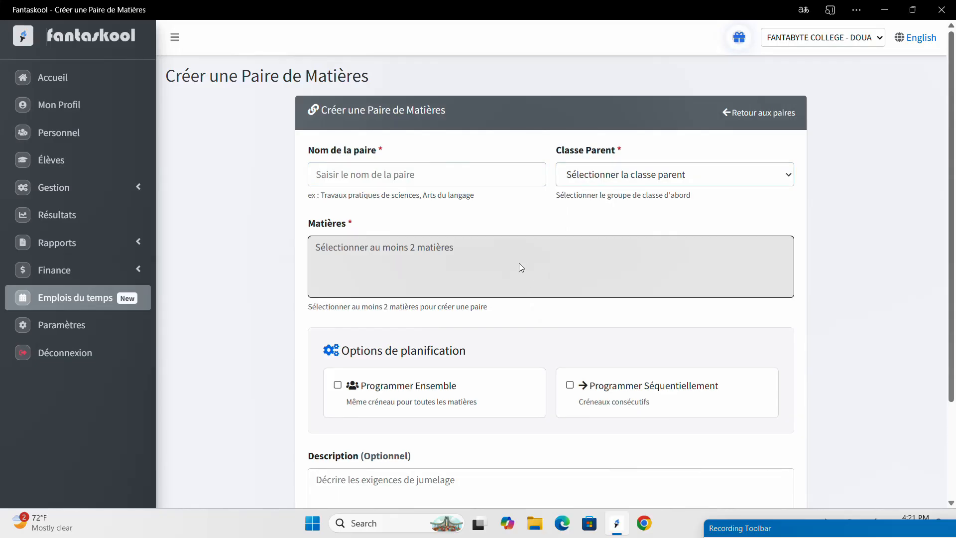
left_click_drag(951, 234, 955, 344)
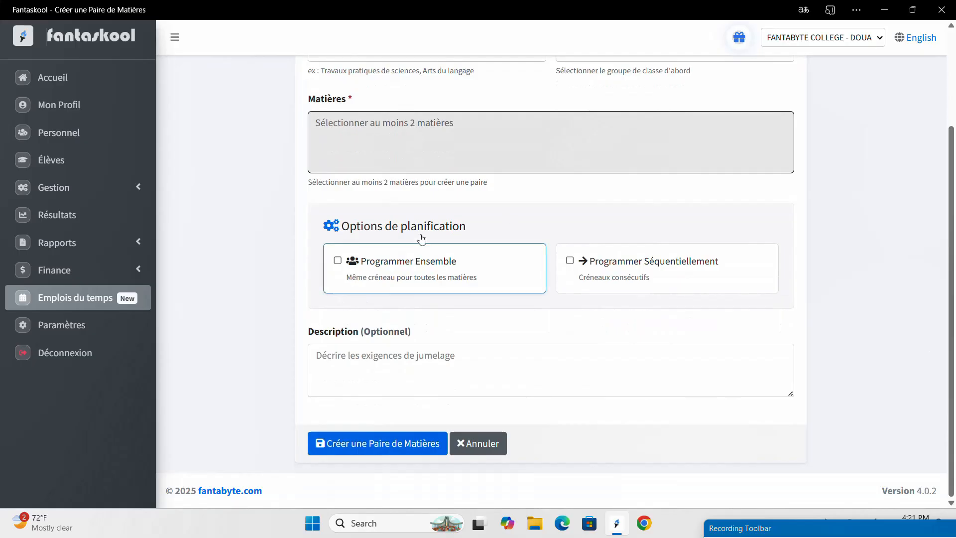
left_click(341, 262)
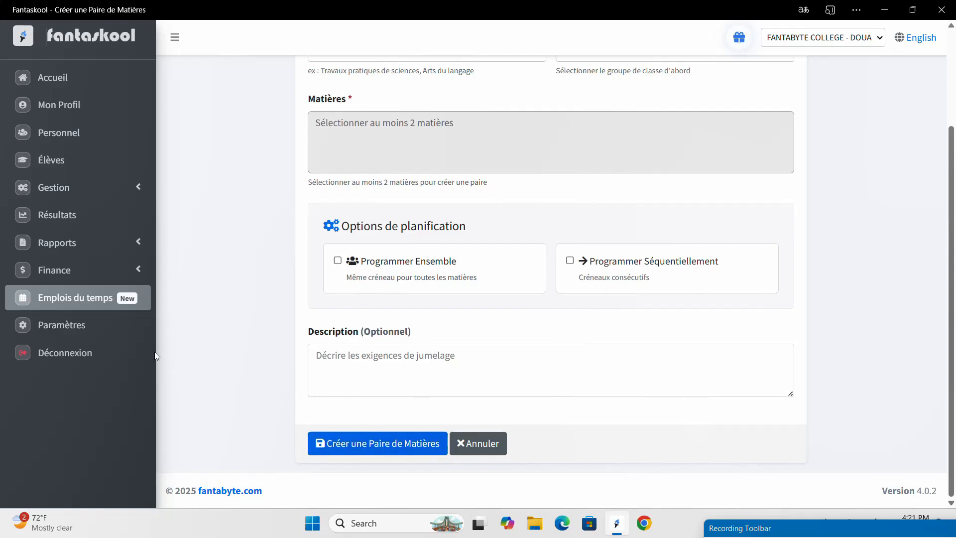
Return to the timetable dashboard and open the common lessons (Leçons communes) page
left_click(92, 297)
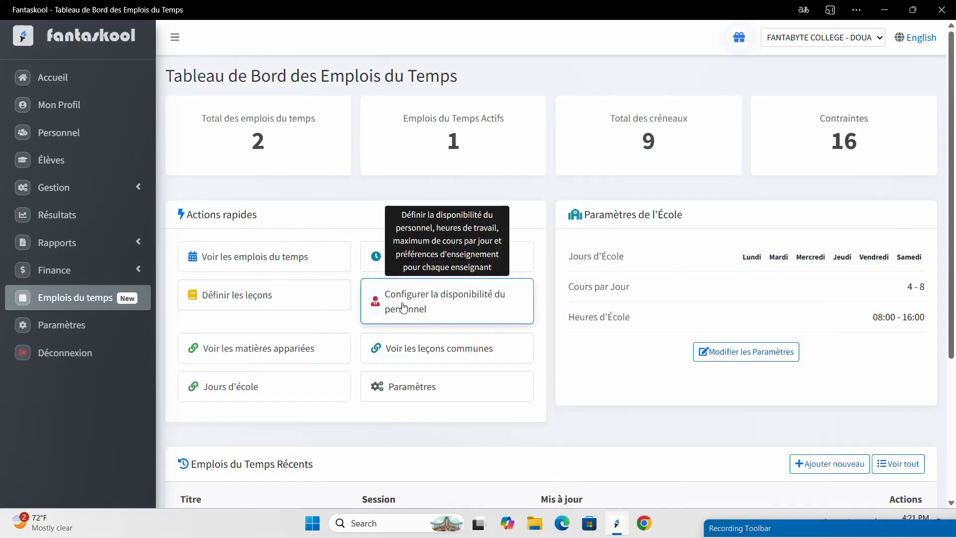
left_click(436, 357)
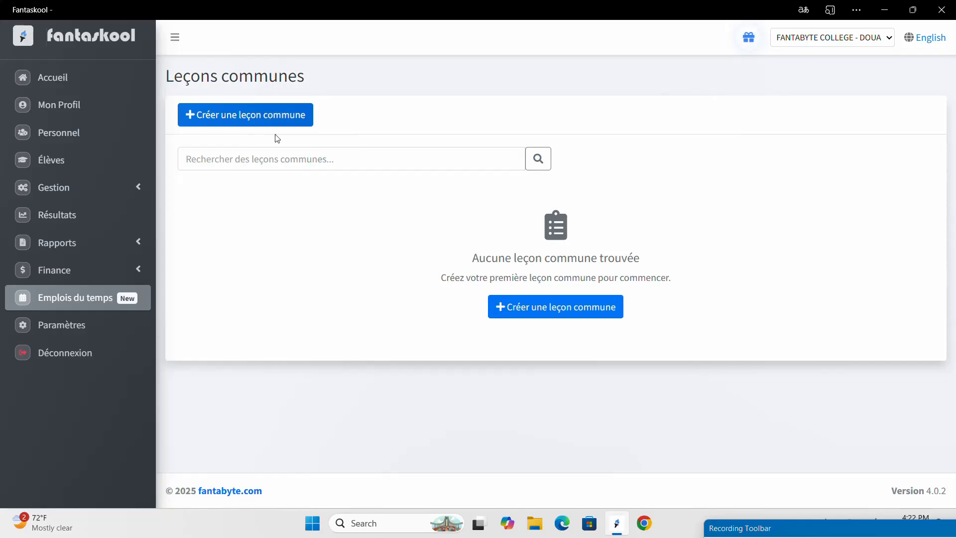
Open the joint lesson creation form and examine its parent class, staff member, lesson name and lessons-per-week fields without creating a lesson
left_click(266, 118)
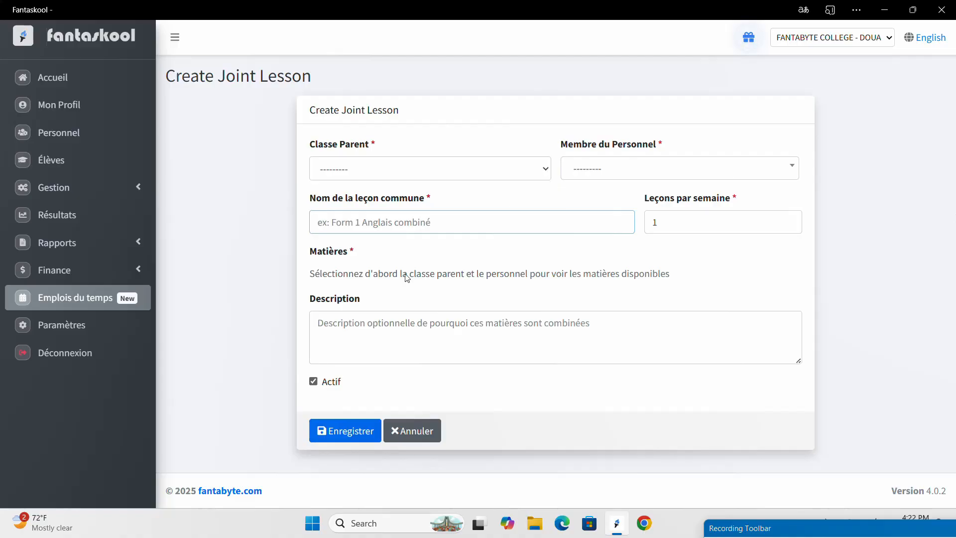
left_click(515, 178)
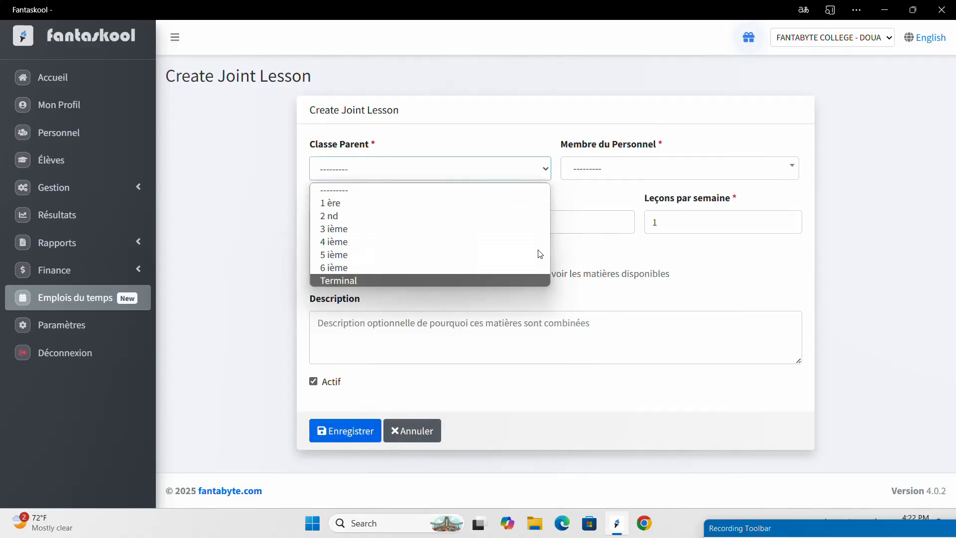
left_click(633, 168)
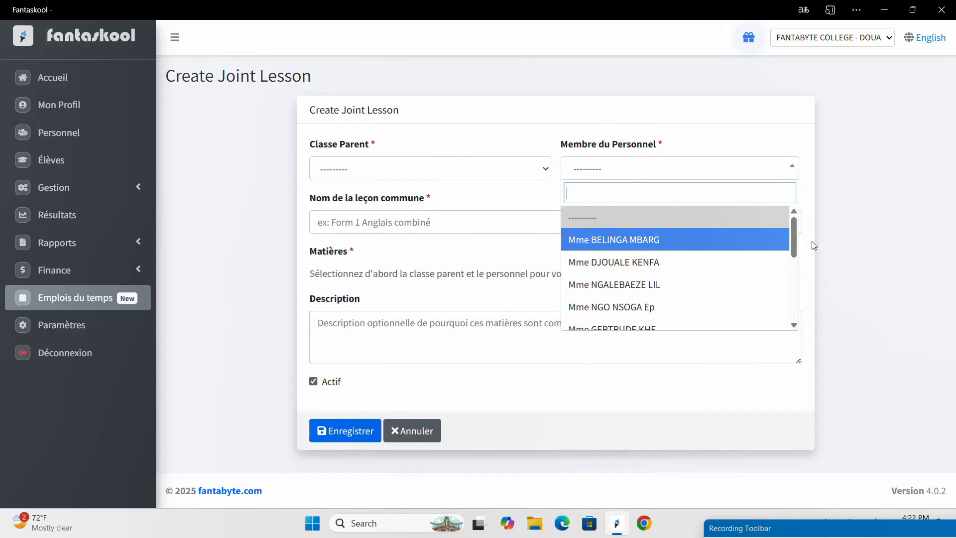
left_click(509, 227)
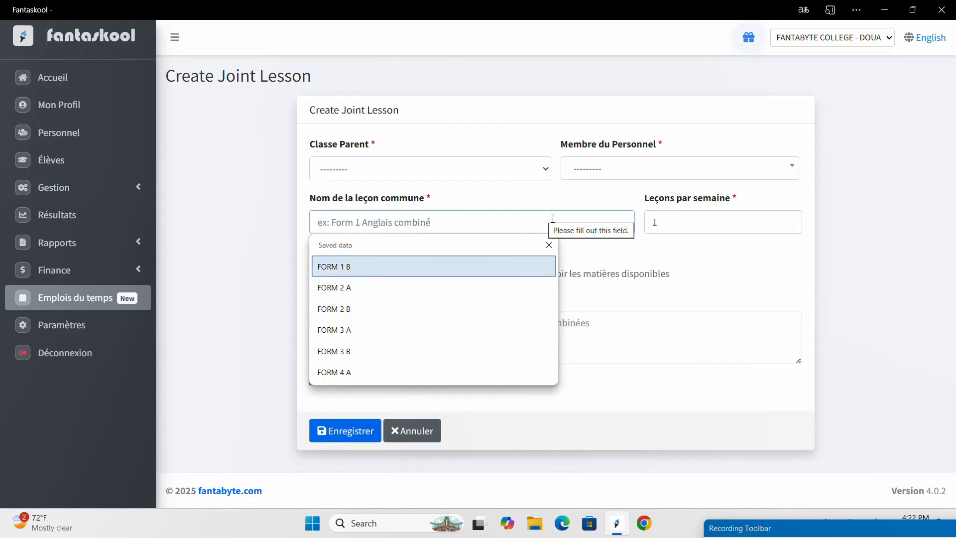
left_click(699, 221)
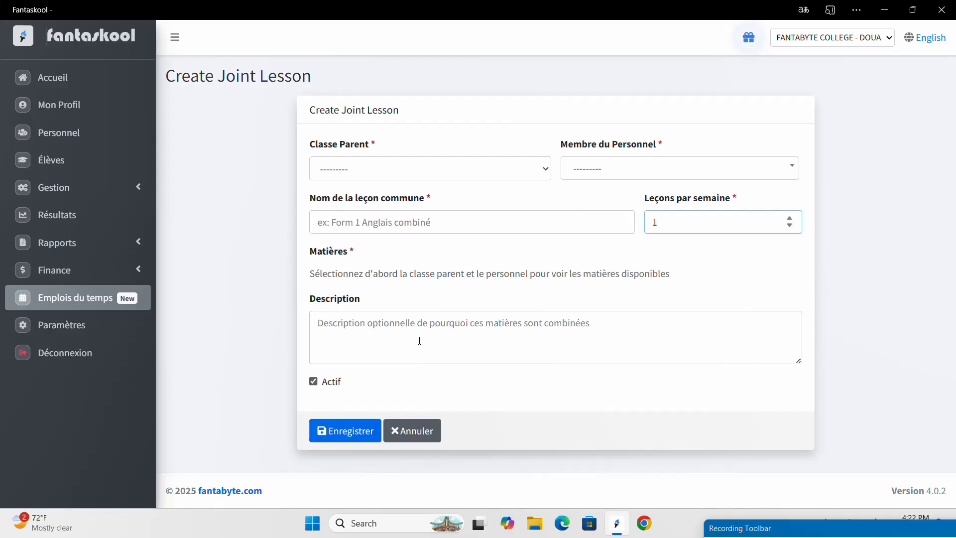
From the timetable dashboard, open the school days (Jours d'école) page and examine each class's teaching days and last period constraints
left_click(46, 297)
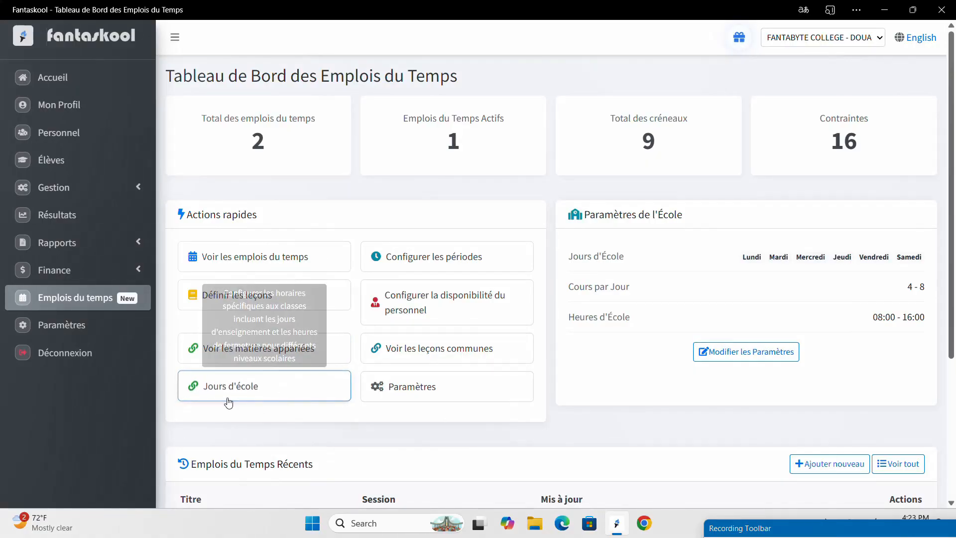
left_click(253, 391)
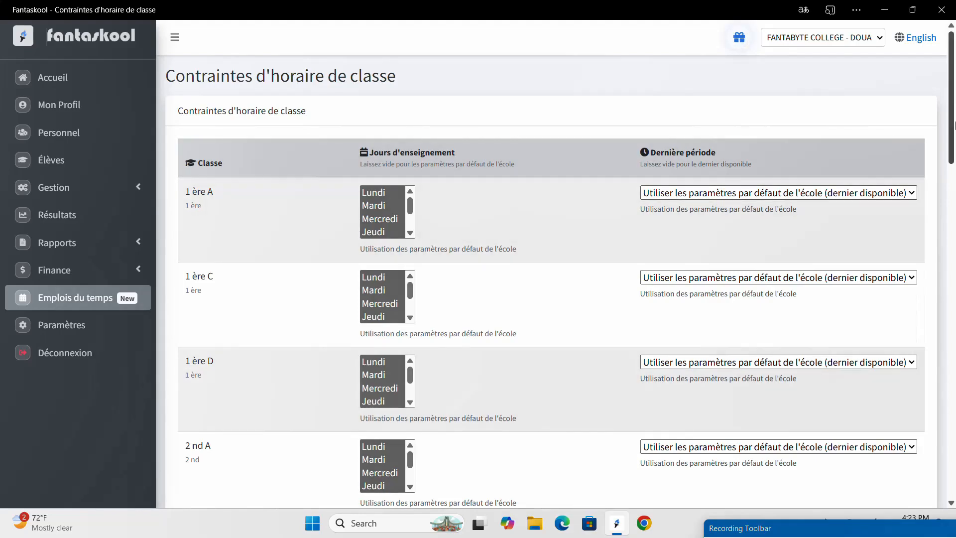
mouse_move(953, 120)
left_mouse_down()
mouse_move(954, 159)
mouse_move(955, 127)
left_mouse_up()
scroll(955, 130, "up", 1)
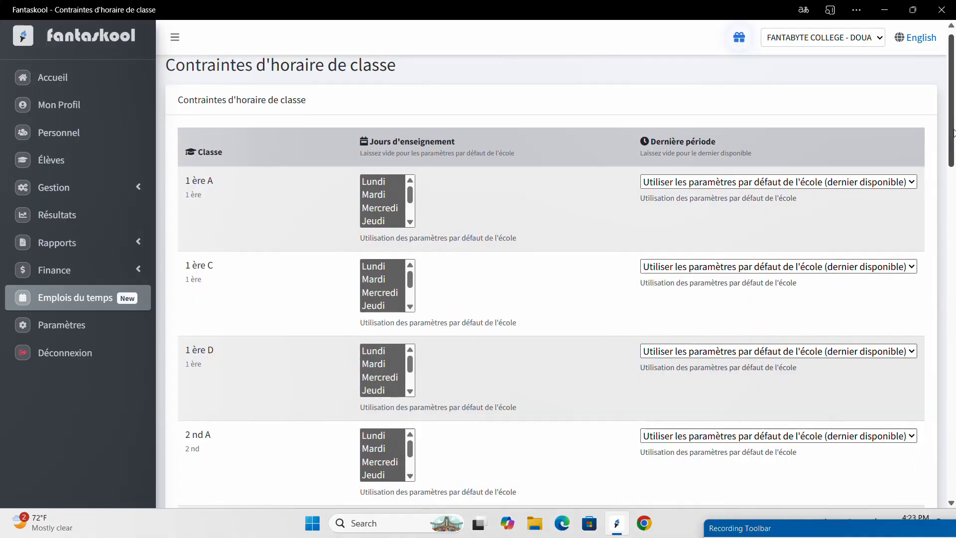
scroll(423, 52, "down", 1)
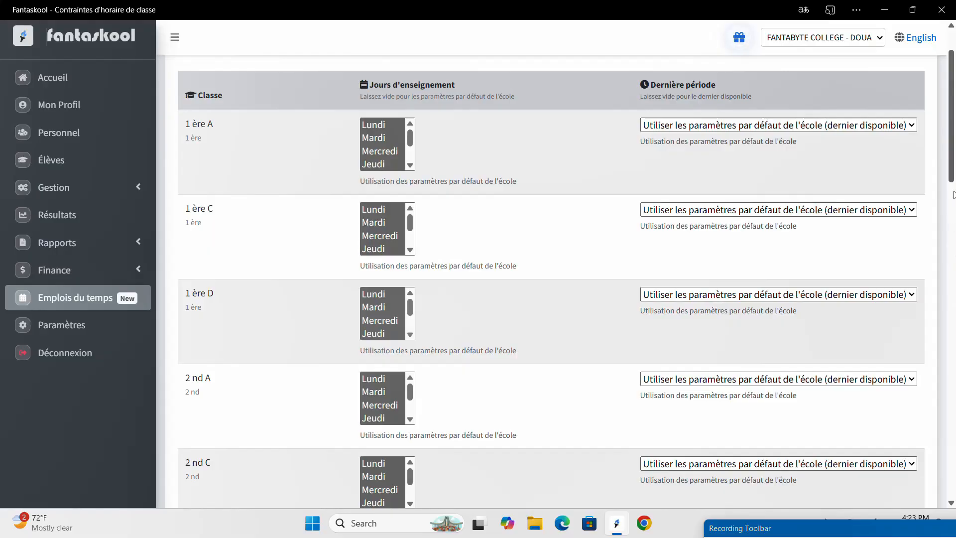
left_click_drag(954, 153, 142, 263)
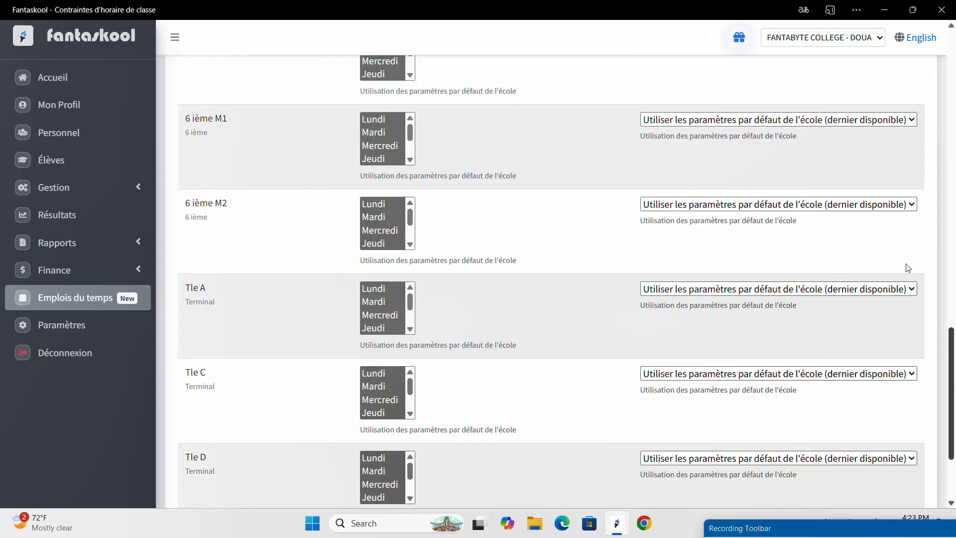
scroll(907, 265, "up", 7)
scroll(906, 265, "down", 7)
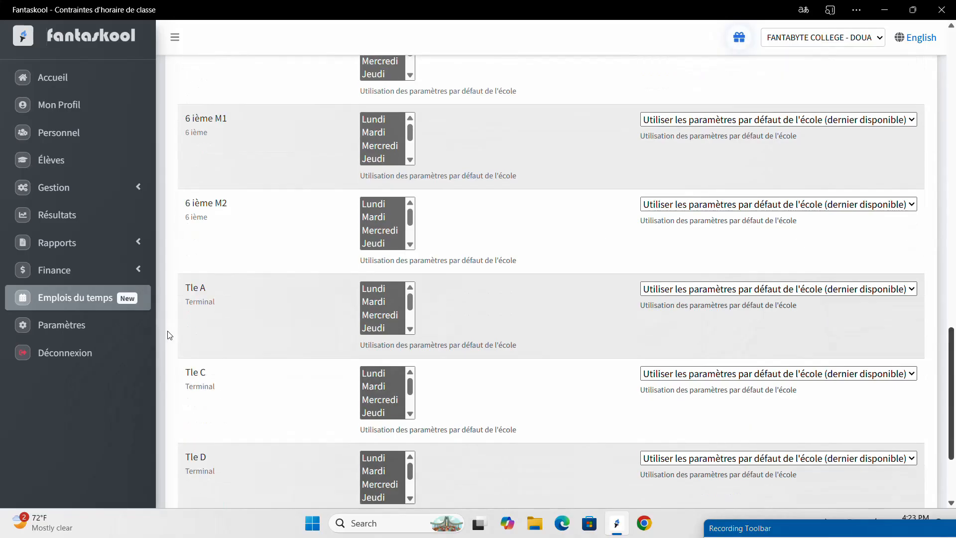
From the timetable dashboard, open the school timetable settings and review the school days, daily lesson limits, school hours and scheduling rules
left_click(113, 297)
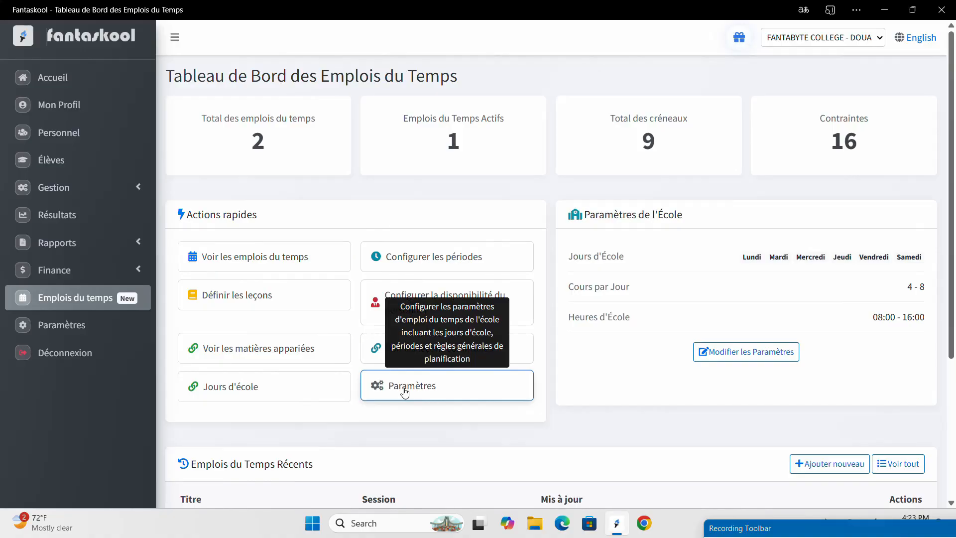
left_click(405, 390)
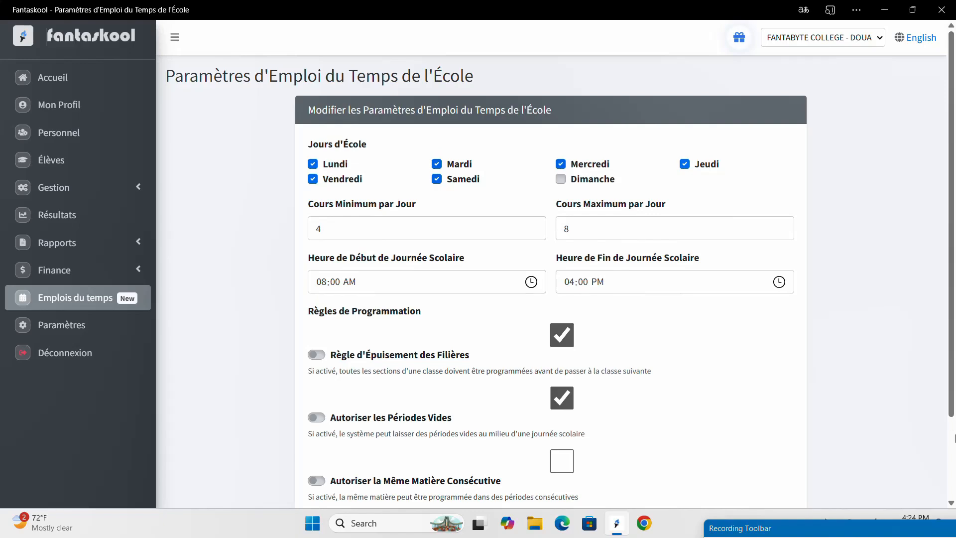
scroll(951, 413, "down", 3)
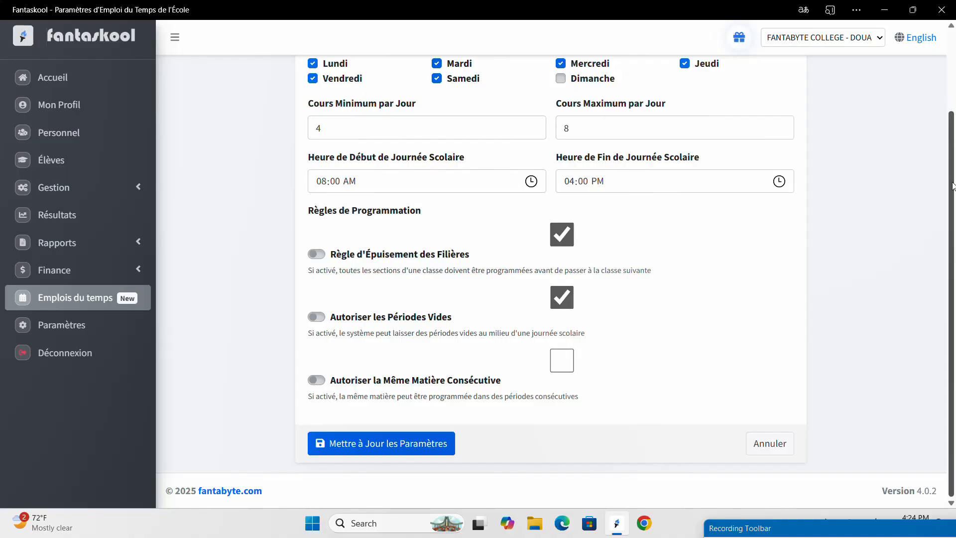
scroll(952, 144, "up", 2)
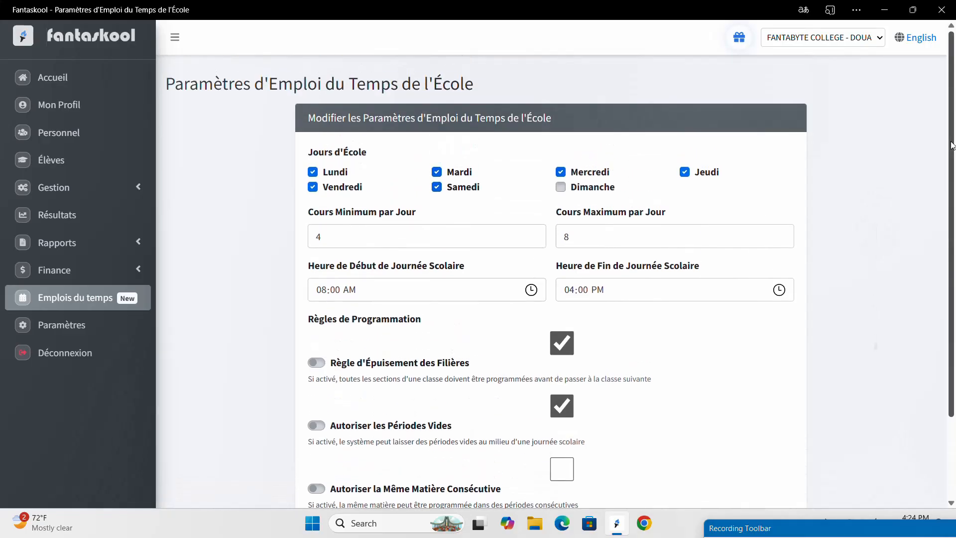
scroll(952, 144, "down", 1)
scroll(952, 144, "down", 2)
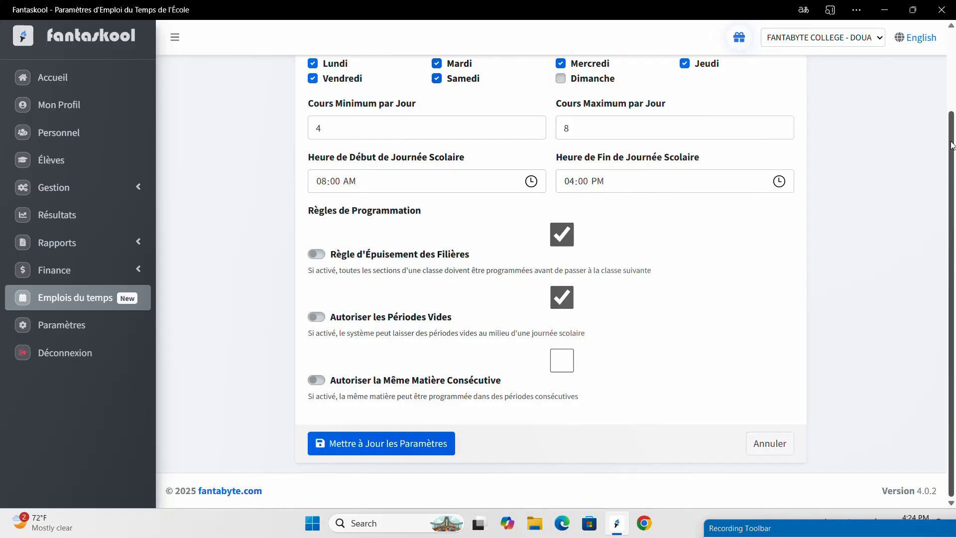
Return to the timetable dashboard, open the form for adding a new timetable, and select the 2025/2026 session
key("alt+Left")
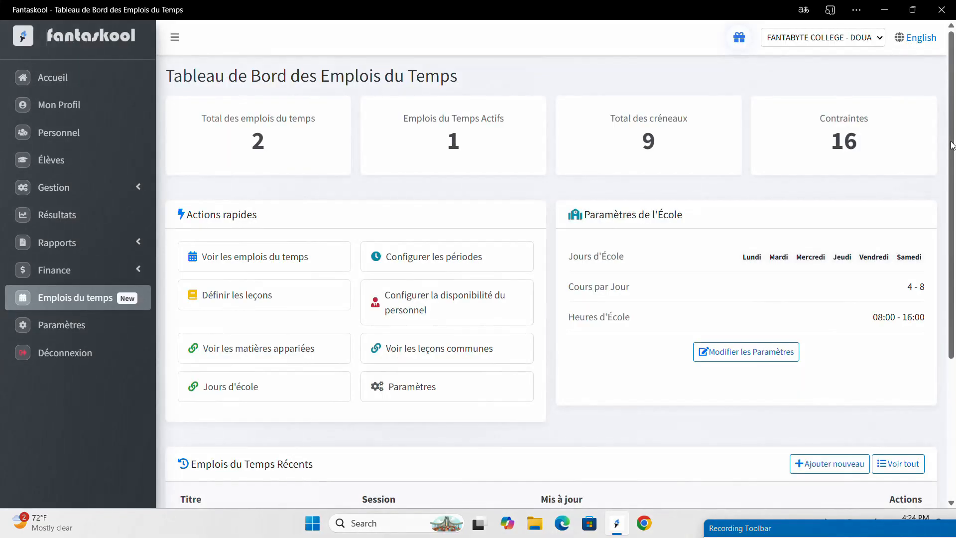
scroll(951, 145, "down", 4)
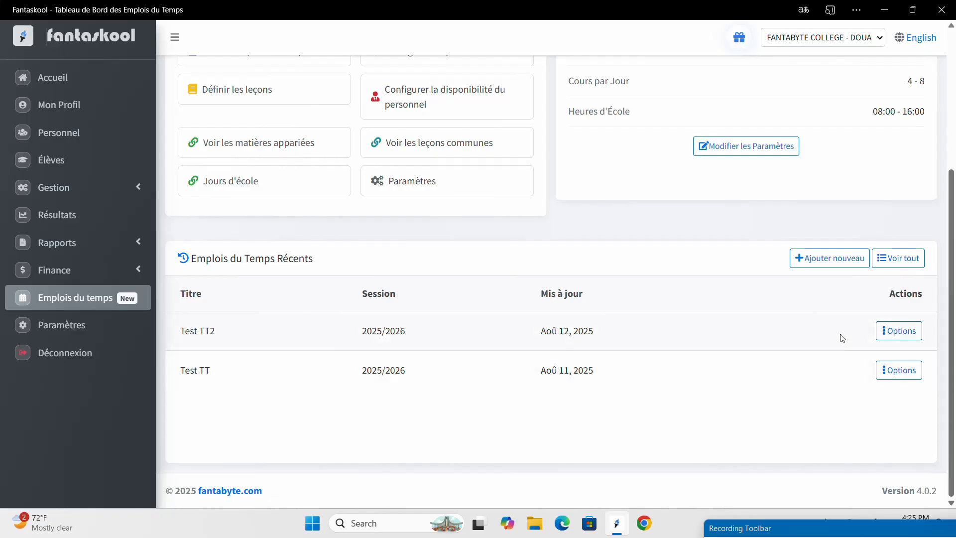
left_click(855, 269)
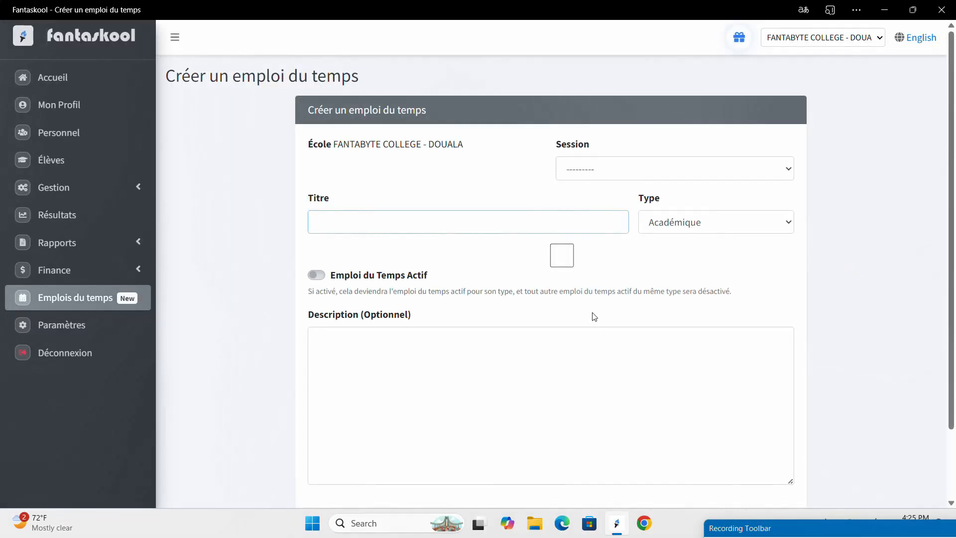
left_click(648, 167)
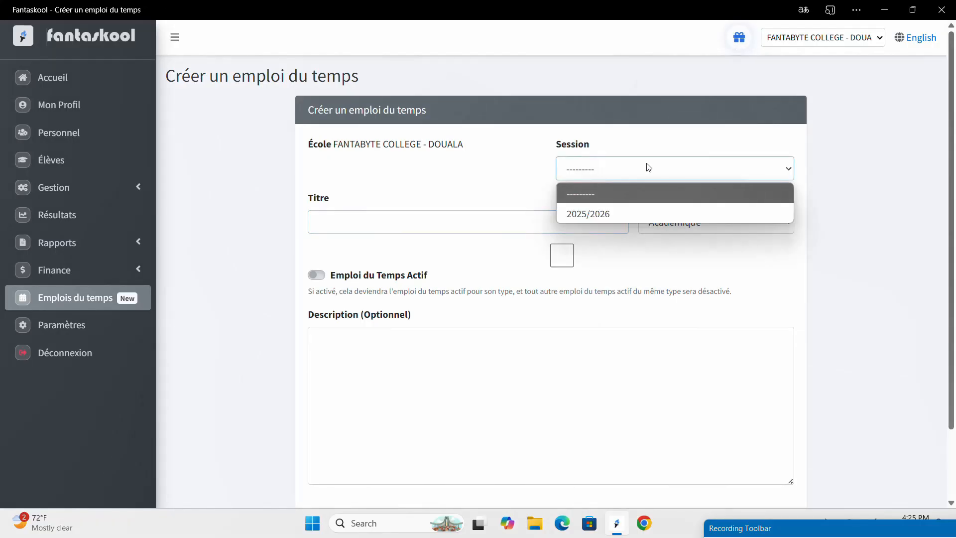
key("Down")
key("Return")
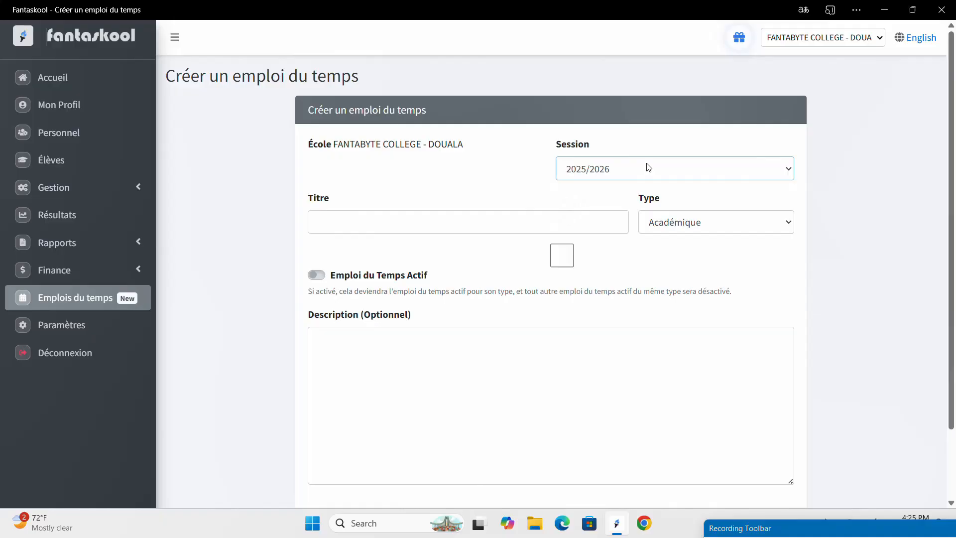
Examine the new timetable's type options, active timetable setting and description field, leaving the type as Académique and the timetable inactive
key("Tab")
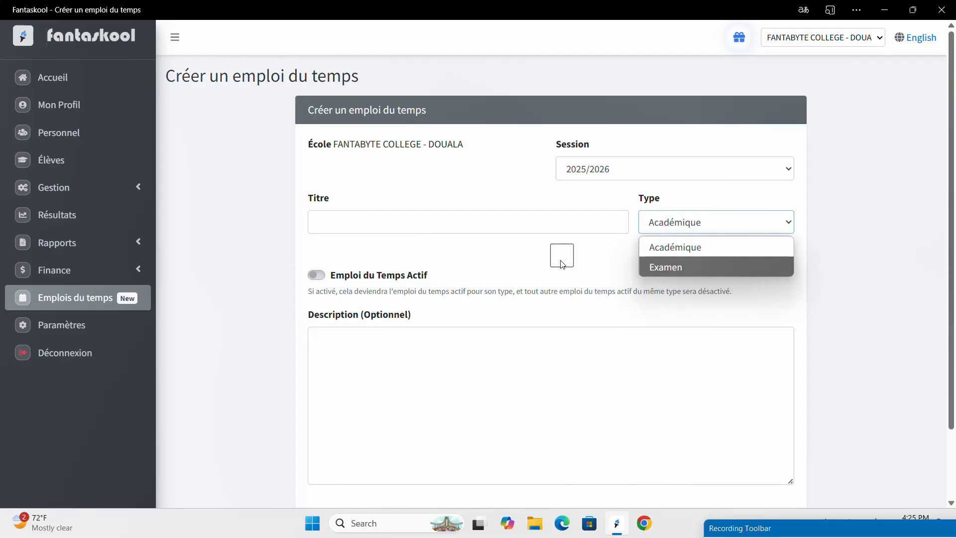
left_click(563, 398)
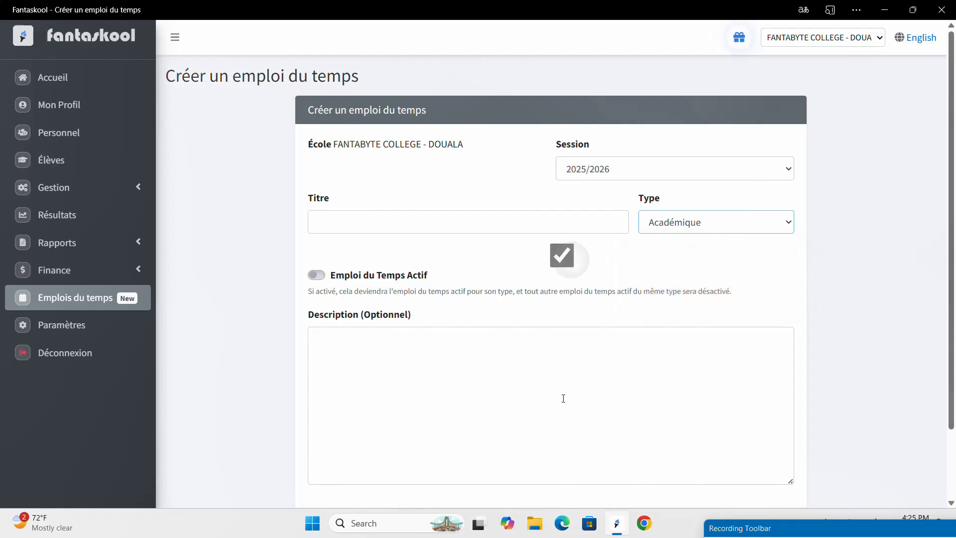
left_click(563, 398)
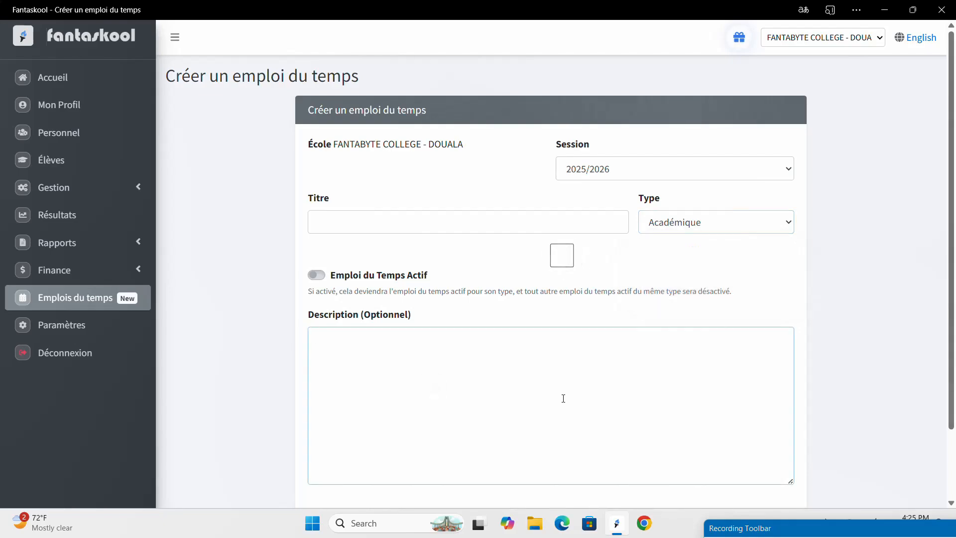
scroll(563, 398, "down", 2)
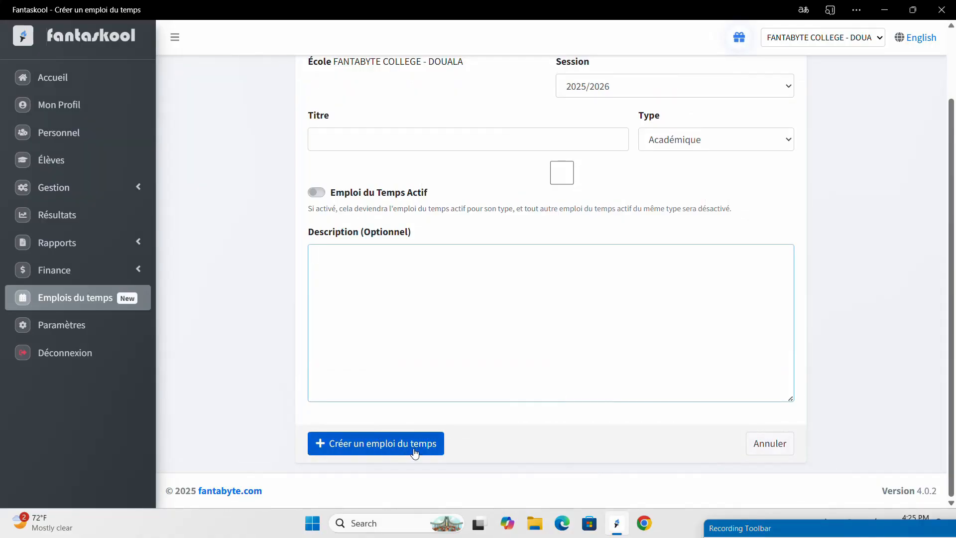
View the list of timetables, and examine the details and class display options of the Test TT2 timetable
left_click(386, 452)
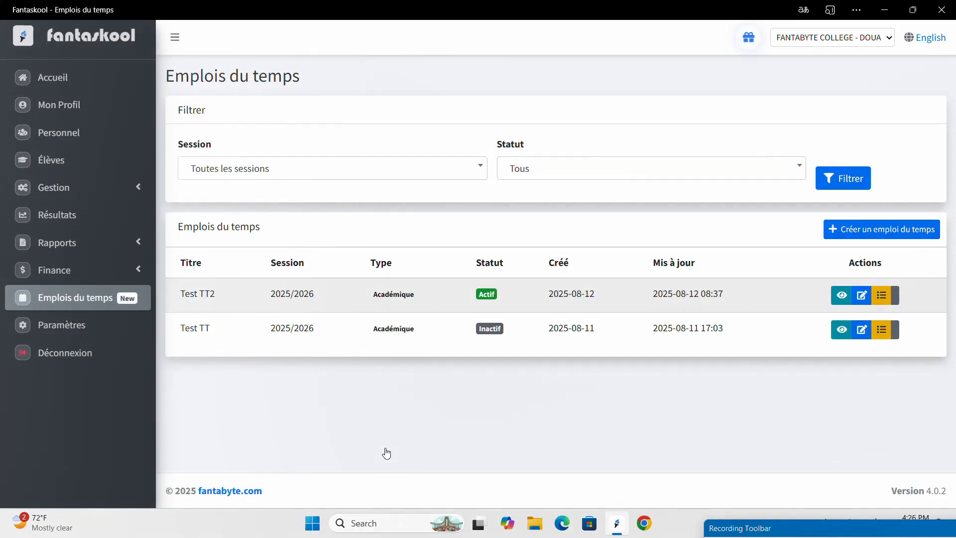
key("alt+Left")
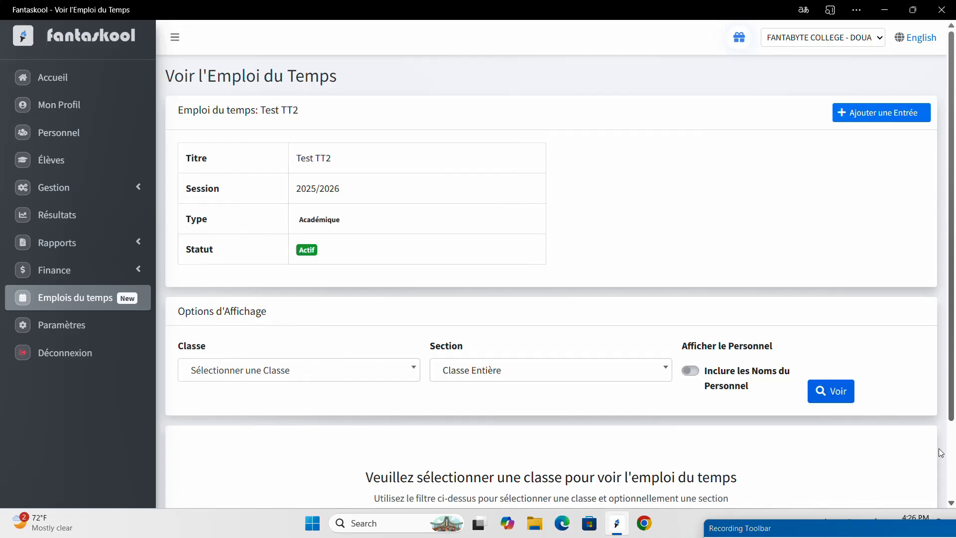
scroll(941, 452, "down", 3)
key("ctrl+r")
scroll(941, 453, "down", 3)
scroll(941, 452, "up", 3)
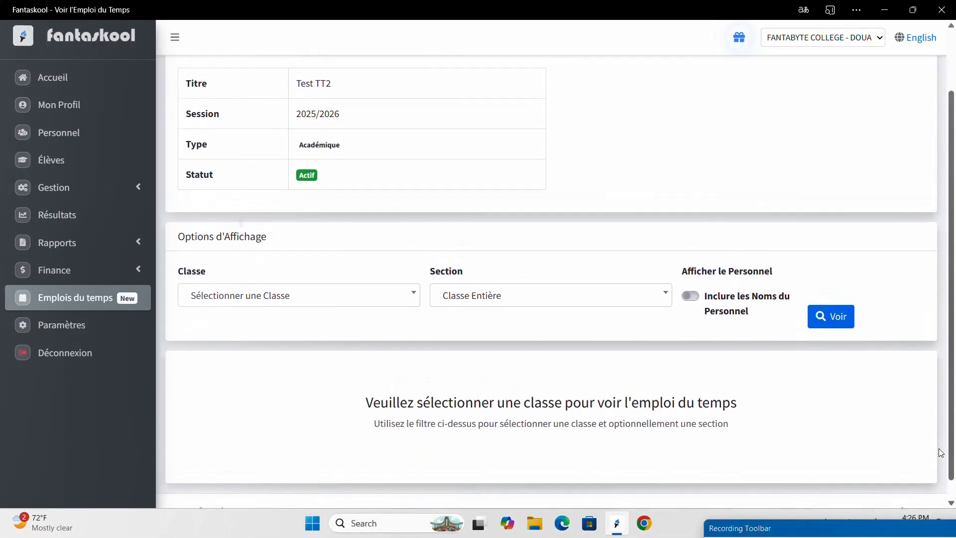
From the recent timetables on the dashboard, open Test TT2 in the timetable editor and review its day-by-day schedule
key("alt+Left")
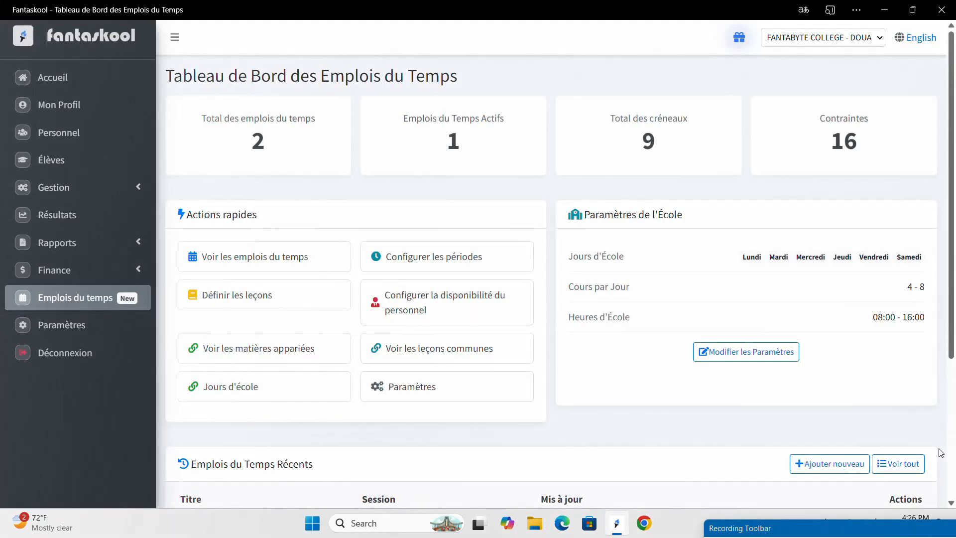
scroll(940, 453, "down", 4)
key("Return")
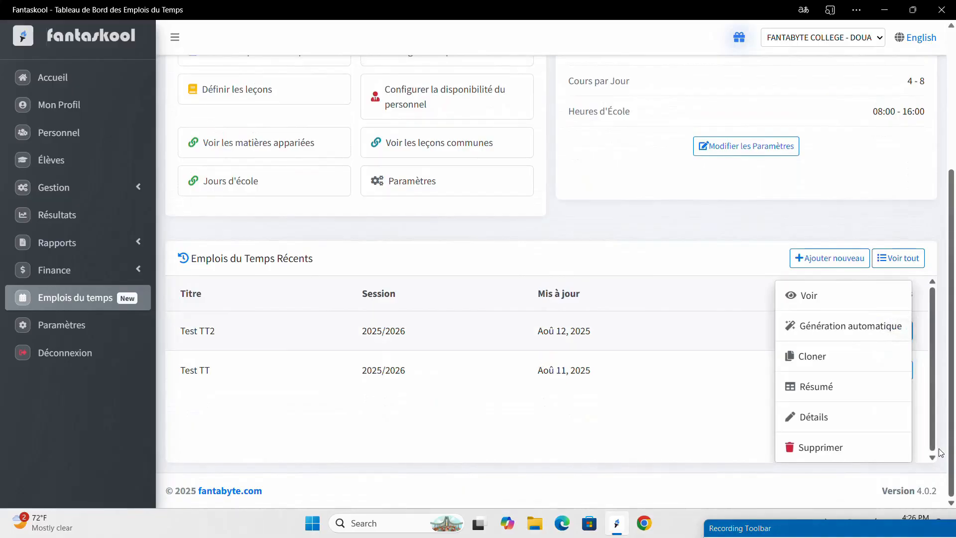
key("Return")
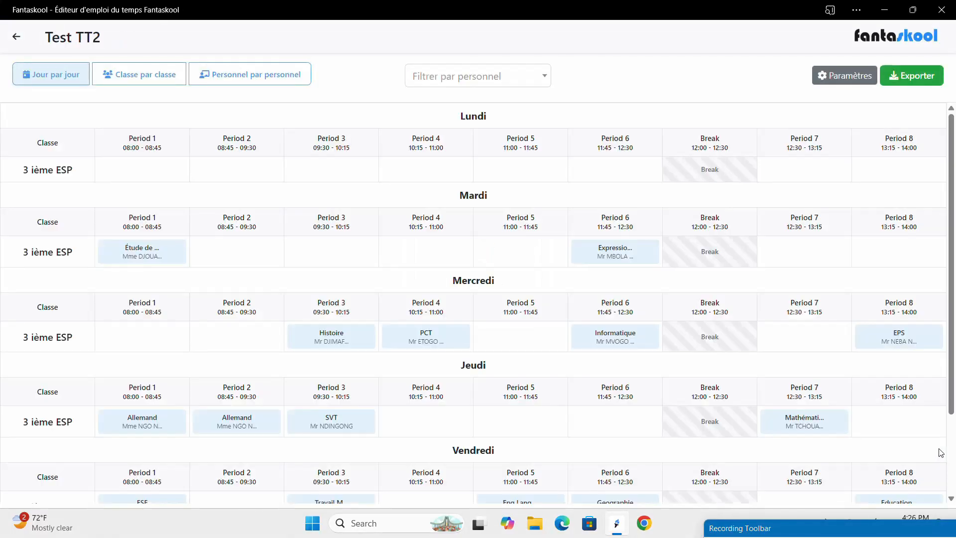
scroll(940, 452, "down", 2)
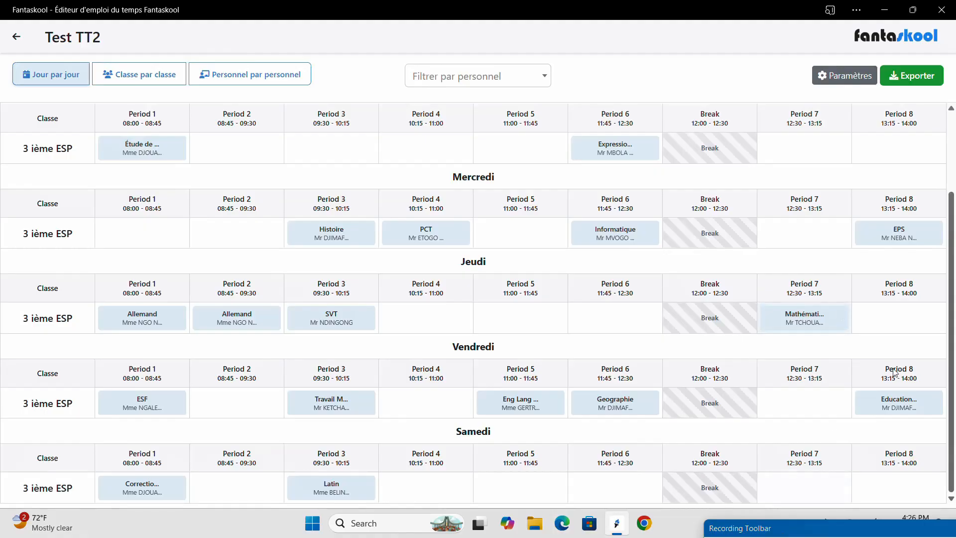
View Test TT2 by class and by staff, and move the 3 ième ESP "Étude de ..." lesson from Mardi to Lundi in Period 1
left_click(126, 72)
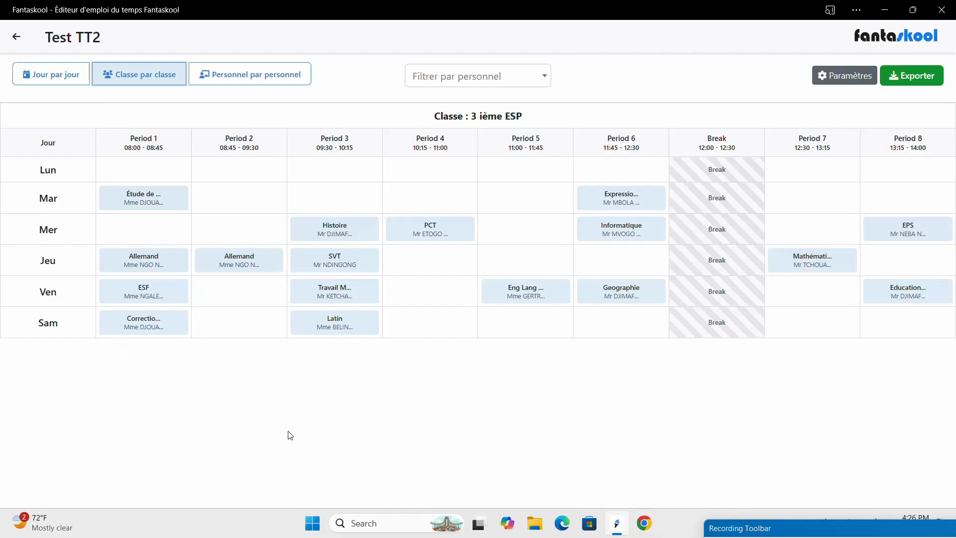
left_click(240, 75)
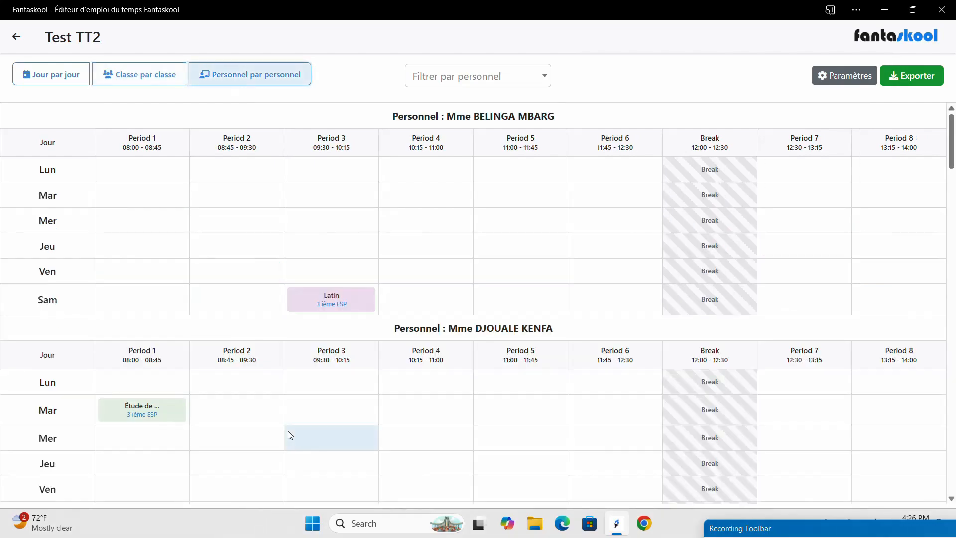
left_click_drag(142, 410, 142, 384)
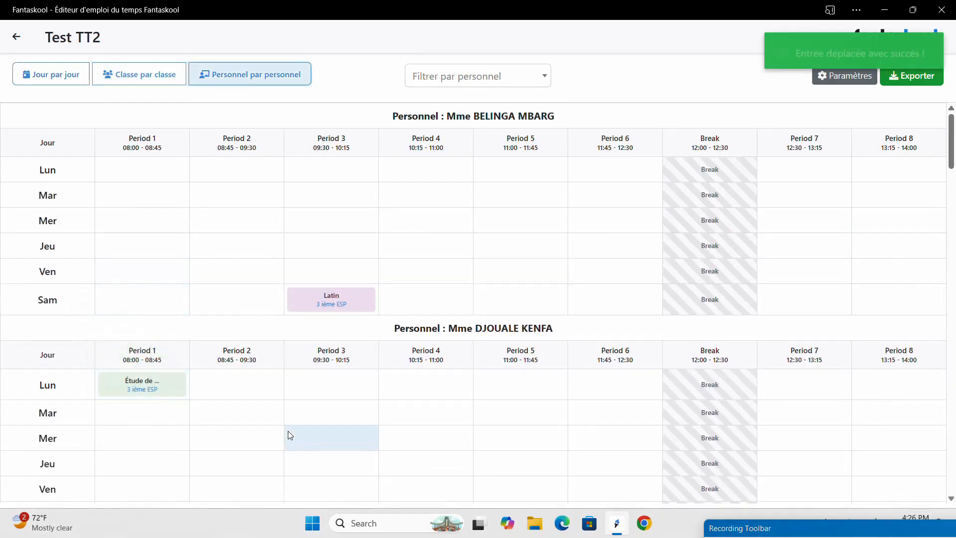
Examine the weekly schedules of all staff members in Test TT2's staff-by-staff view
scroll(288, 432, "down", 3)
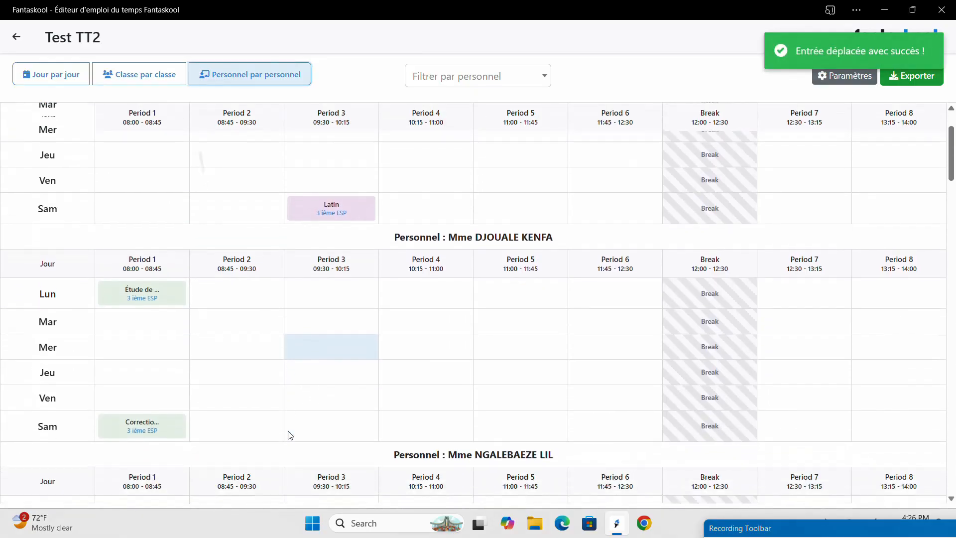
scroll(291, 435, "down", 3)
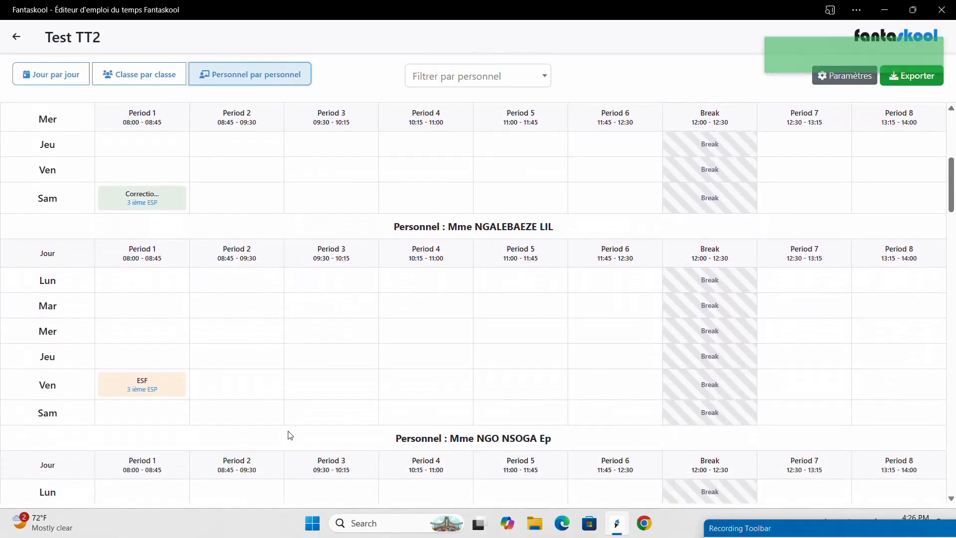
scroll(291, 435, "down", 2)
scroll(290, 435, "down", 5)
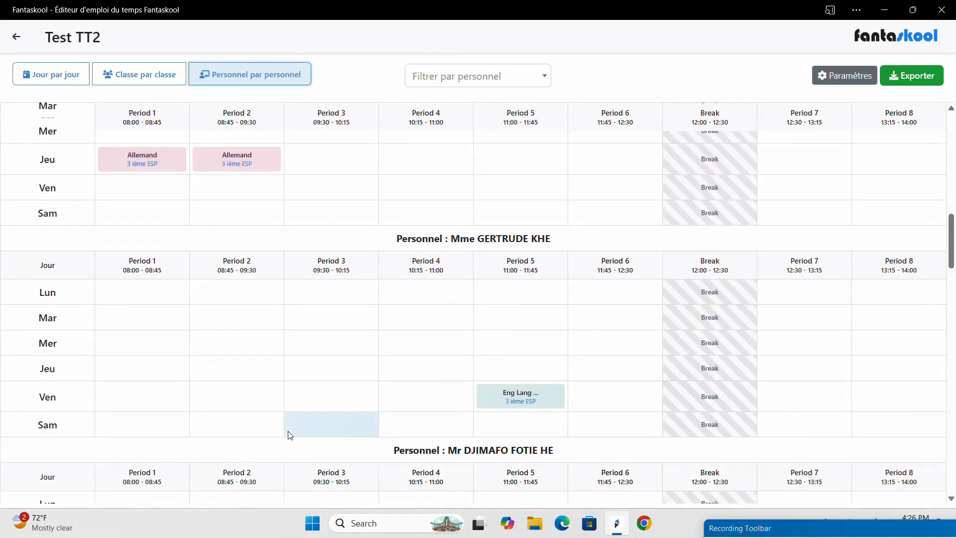
scroll(290, 435, "down", 6)
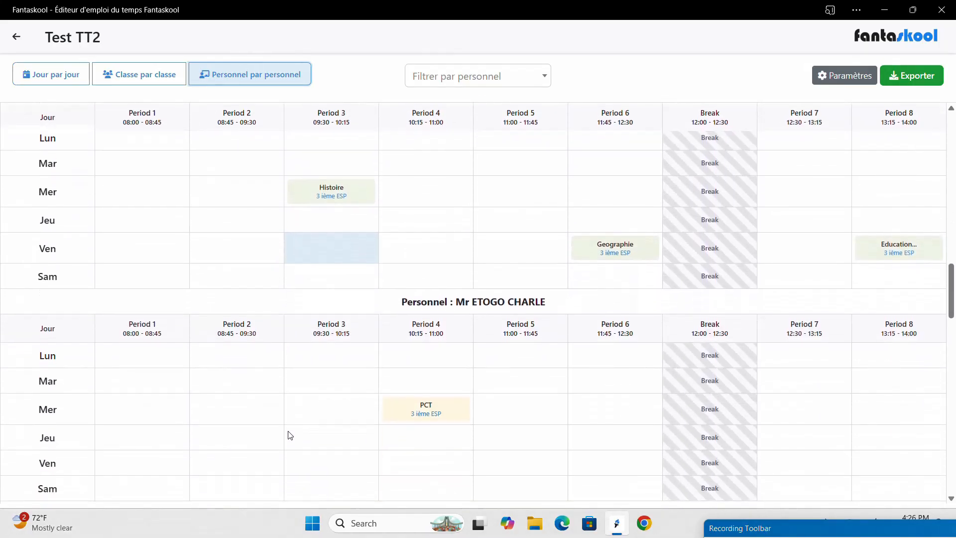
scroll(288, 431, "down", 3)
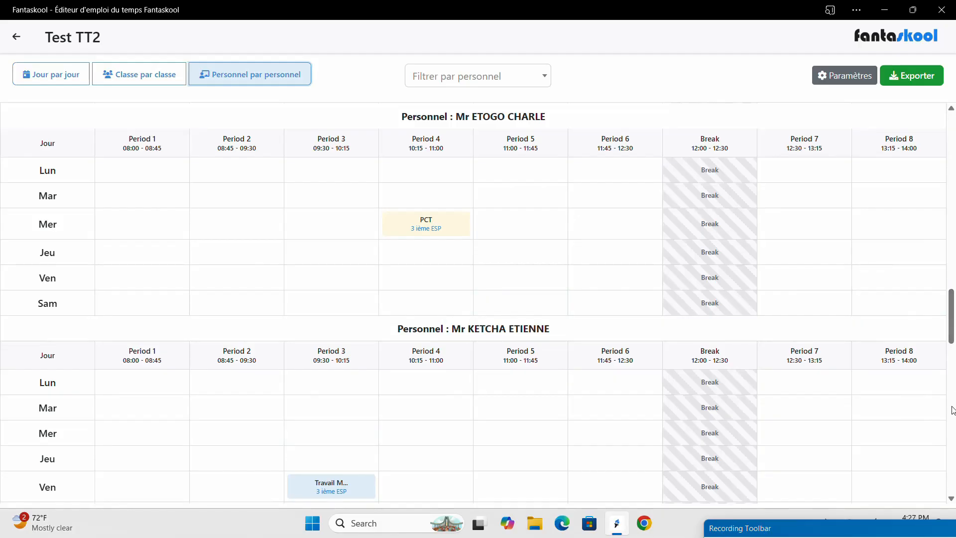
scroll(952, 409, "down", 15)
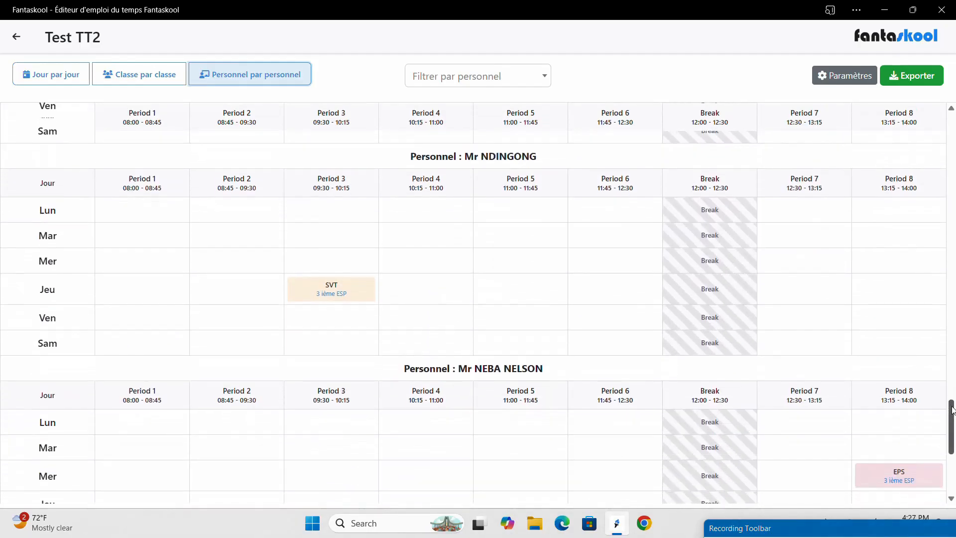
scroll(952, 410, "down", 5)
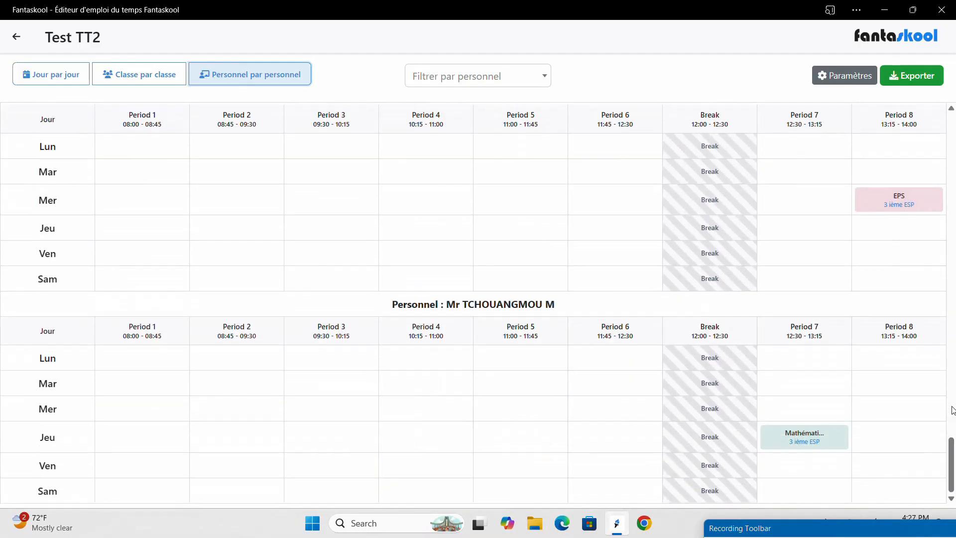
scroll(952, 409, "up", 20)
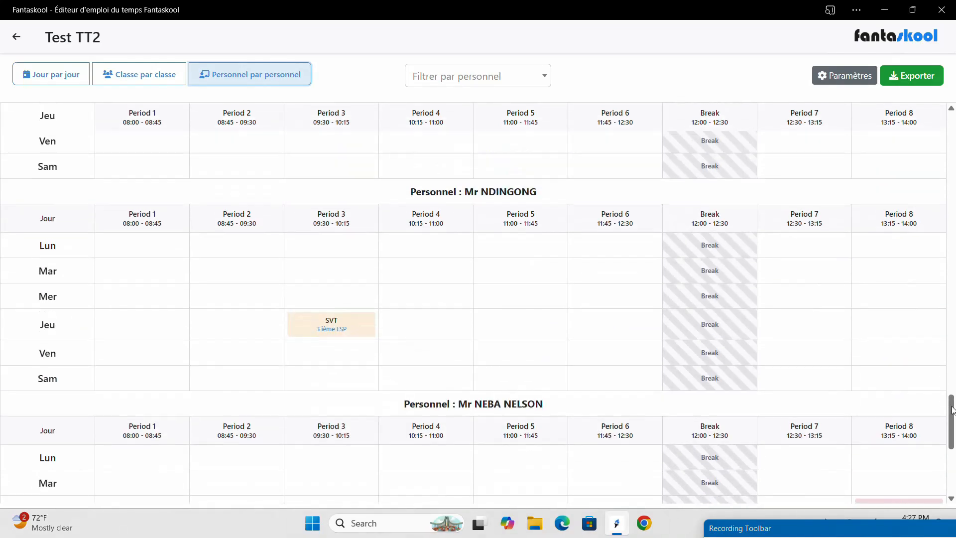
scroll(953, 410, "up", 1)
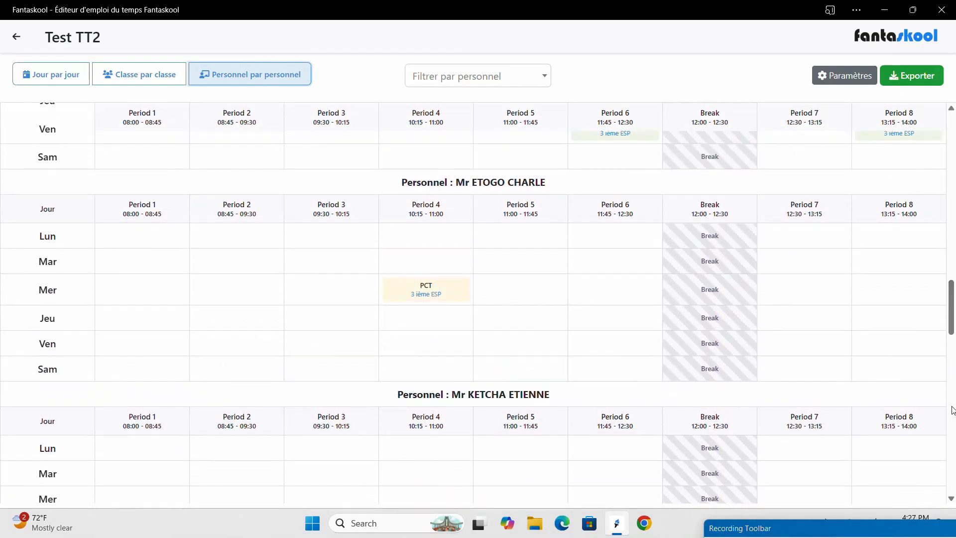
scroll(952, 410, "up", 12)
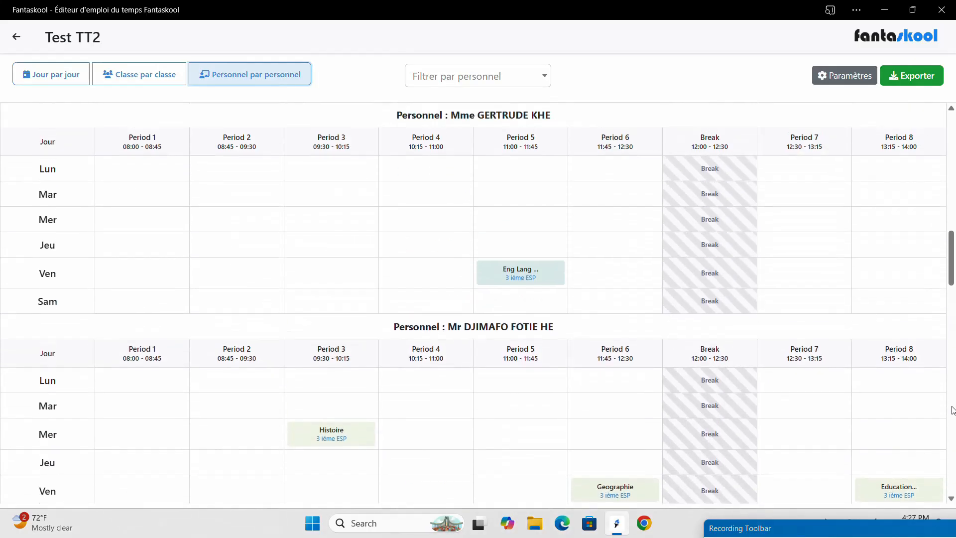
scroll(952, 409, "up", 5)
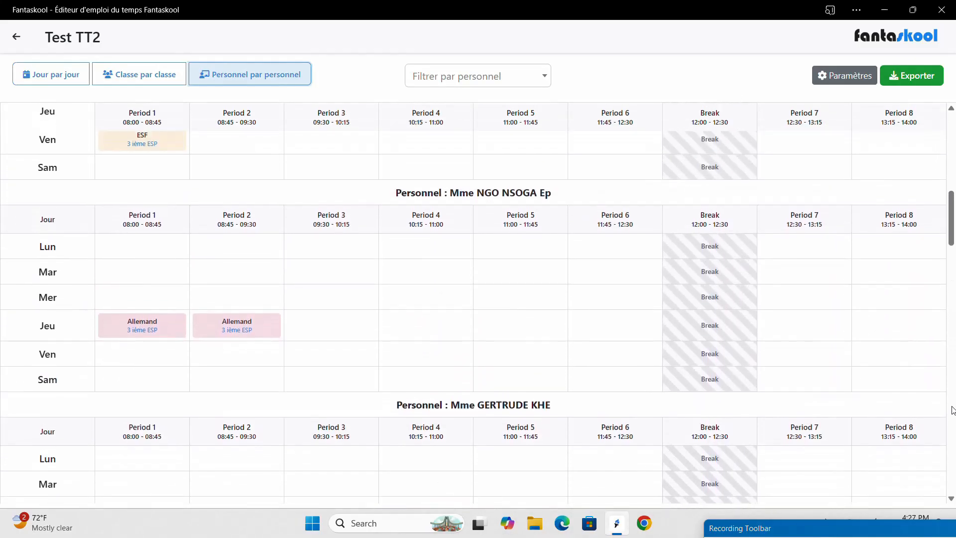
scroll(953, 410, "up", 5)
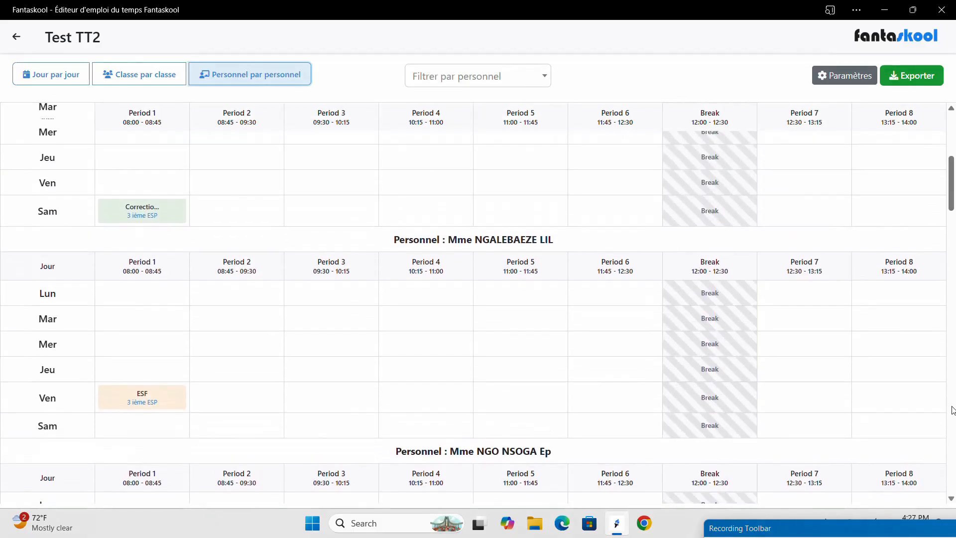
Try the 3 ième ESP "Correctio..." lesson in Jeudi Period 1, and move it from Samedi Period 1 to Samedi Period 2 instead
scroll(953, 410, "up", 3)
left_click_drag(142, 276, 142, 224)
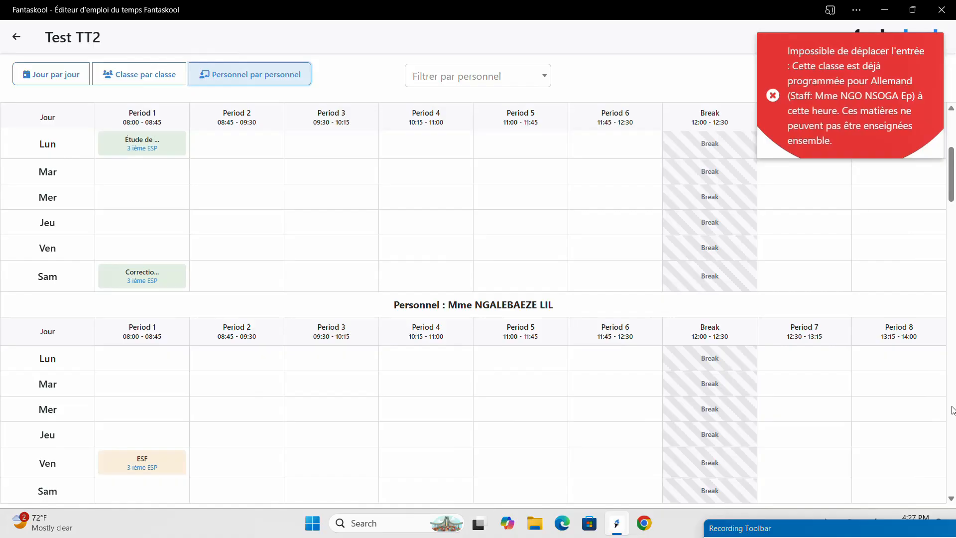
left_click_drag(142, 276, 237, 275)
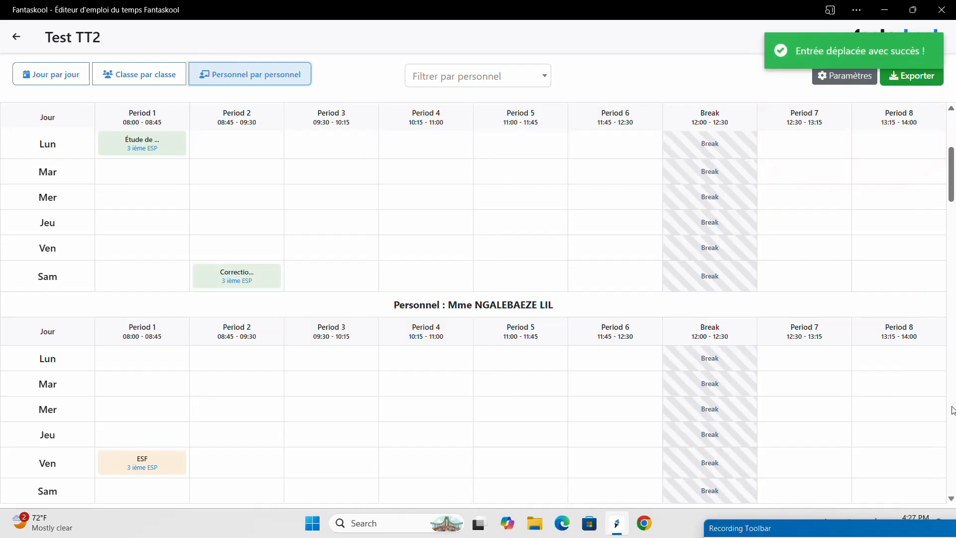
left_click_drag(136, 459, 137, 435)
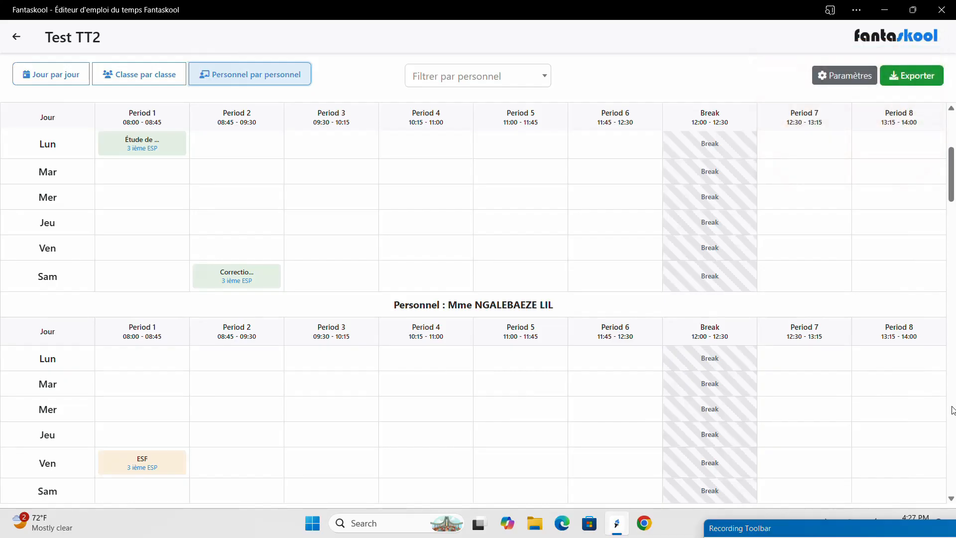
Open Test TT2's export options, compare the PDF and Excel formats, keep Excel, and select one staff member for the Personnel par personnel layout
left_click(911, 76)
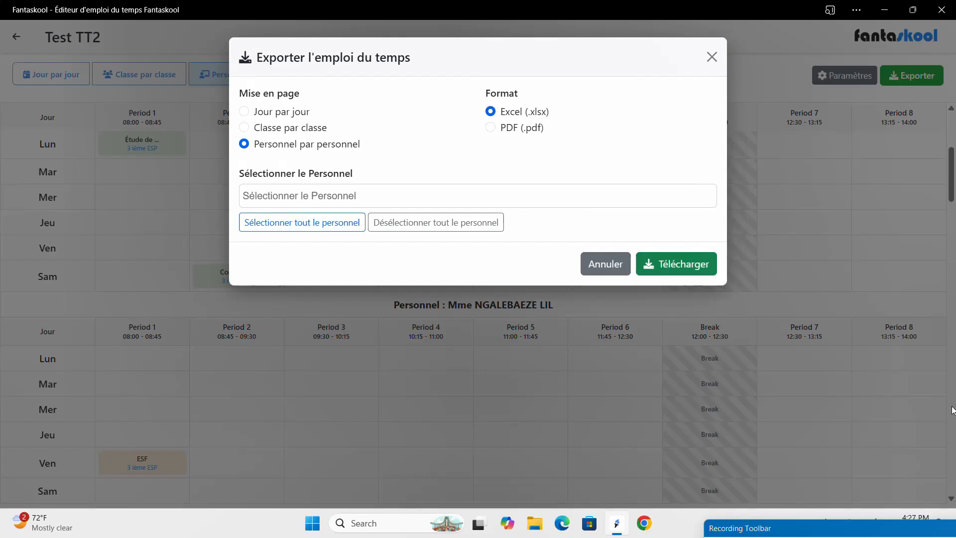
left_click(491, 128)
left_click(491, 111)
left_click(269, 195)
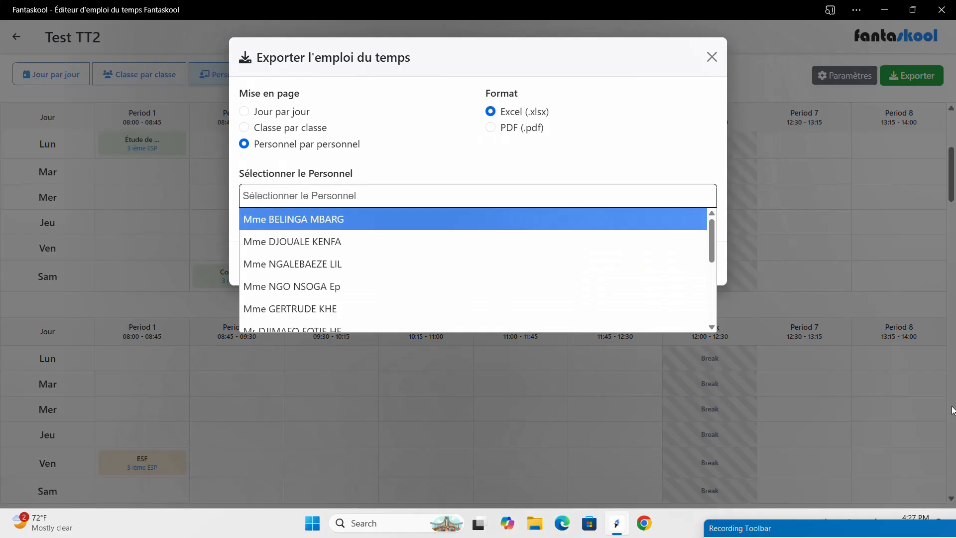
key("Down")
key("Return")
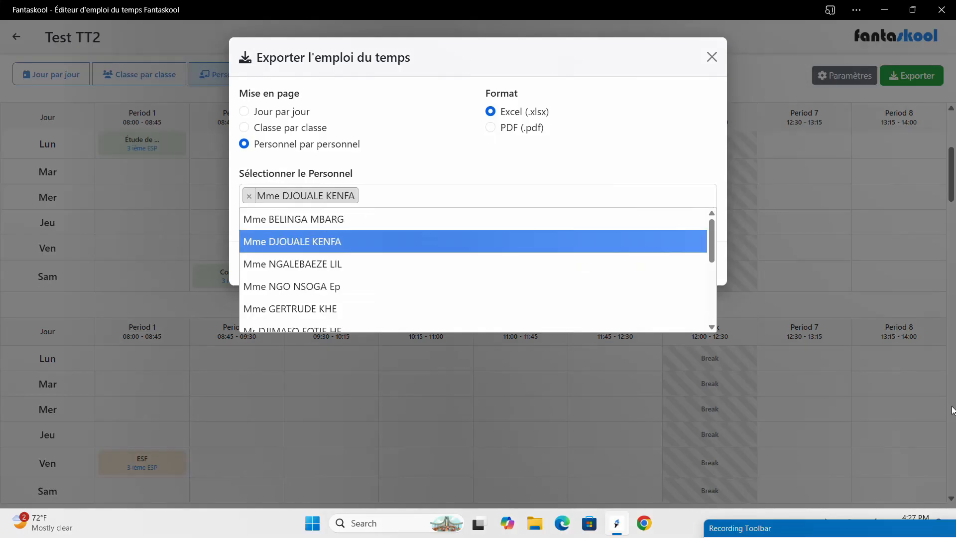
key("Escape")
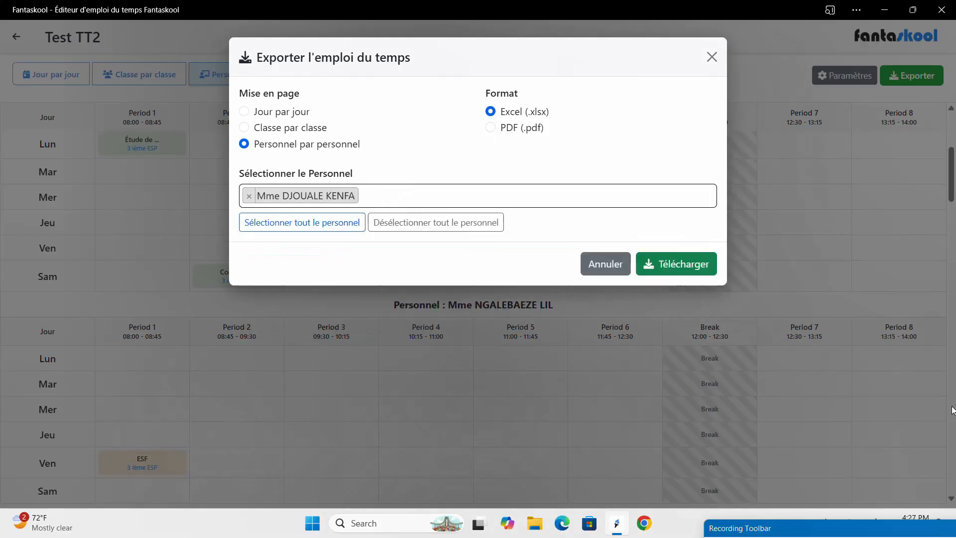
Switch the export layout to Classe par classe, remove Tle D from the selected classes, and cancel the export
key("shift+Tab")
key("shift+Tab")
key("Up")
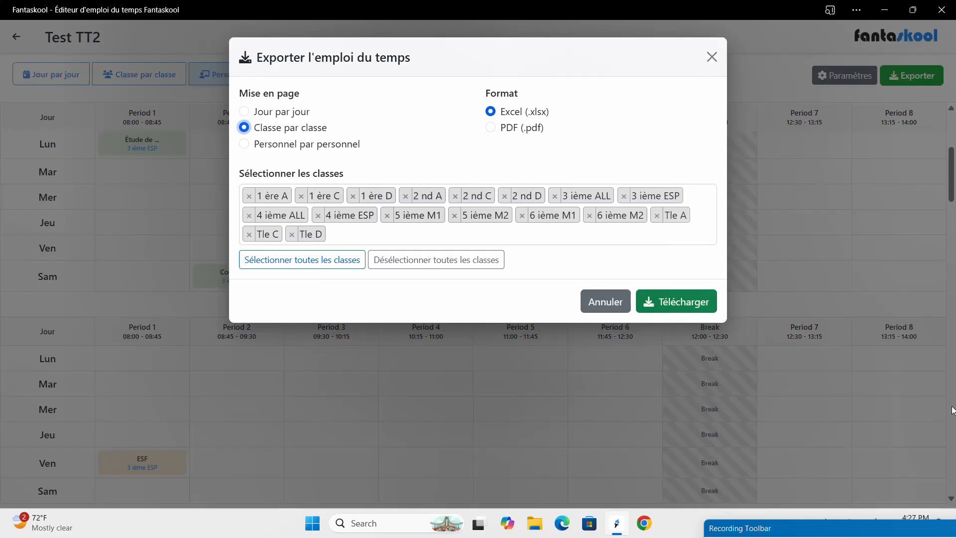
key("Tab")
key("Tab")
key("BackSpace")
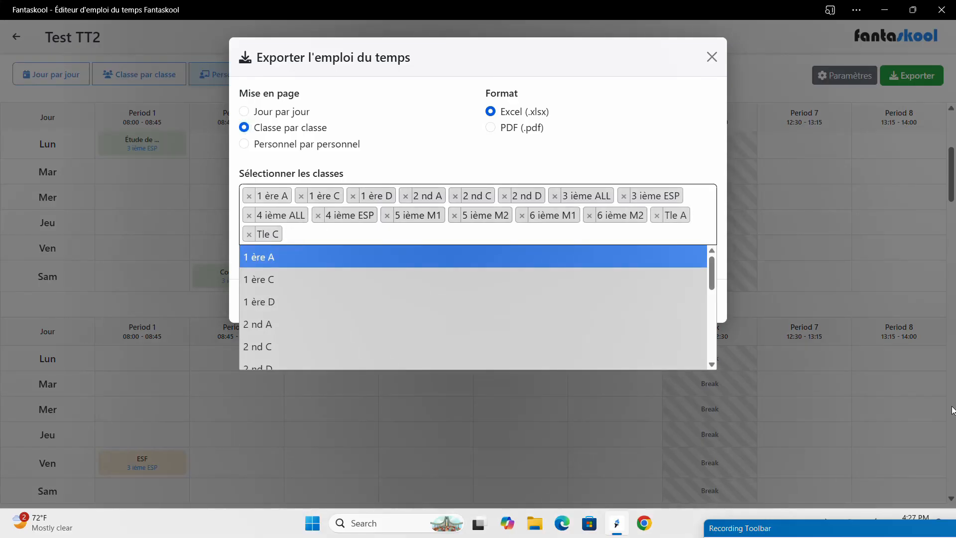
key("Escape")
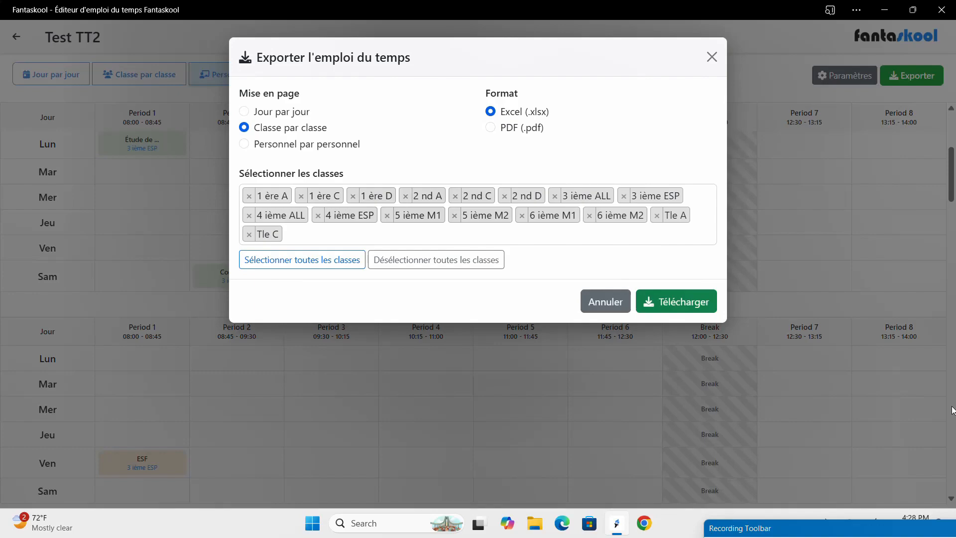
left_click(607, 299)
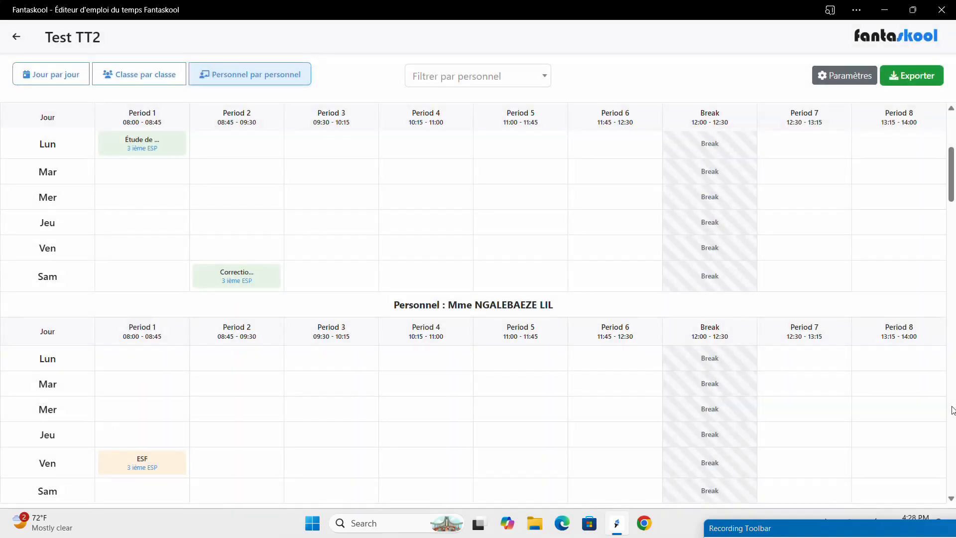
Return to the timetable dashboard, open Test TT2's Résumé and review each staff member's subjects, classes, total periods and days
key("alt+Left")
key("Return")
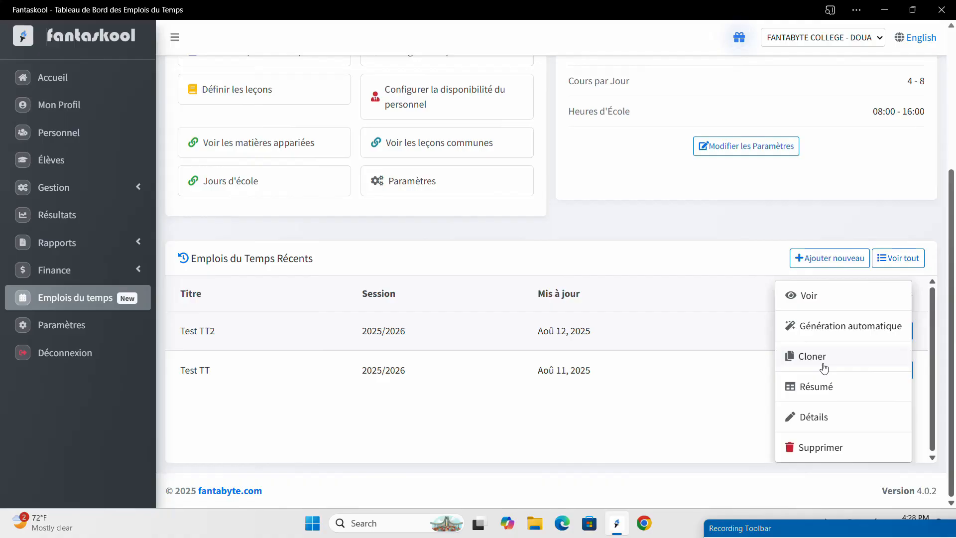
left_click(825, 394)
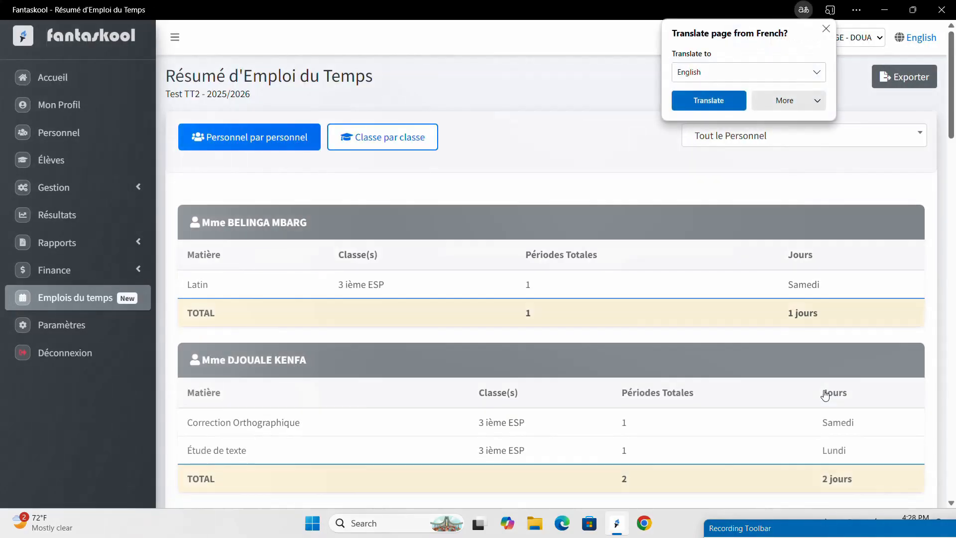
scroll(825, 394, "down", 7)
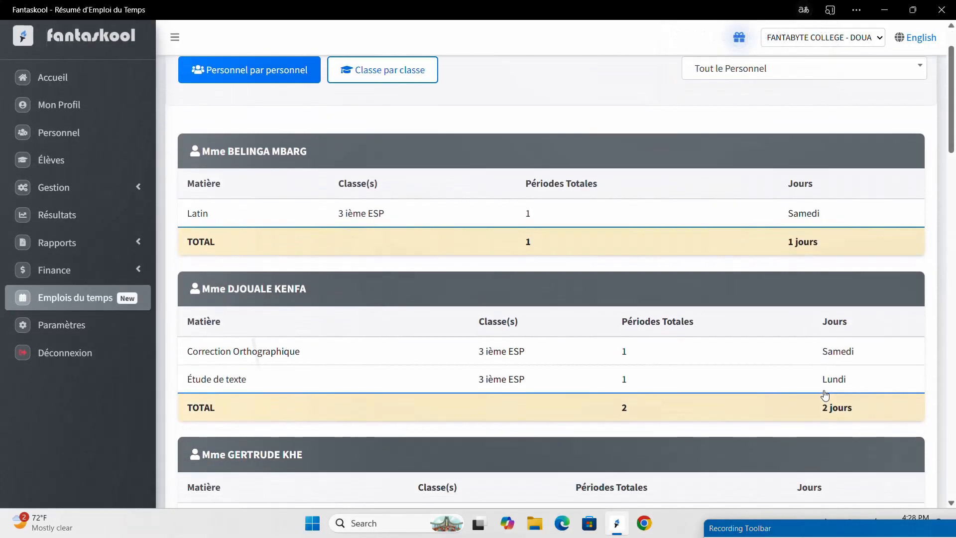
scroll(825, 395, "down", 11)
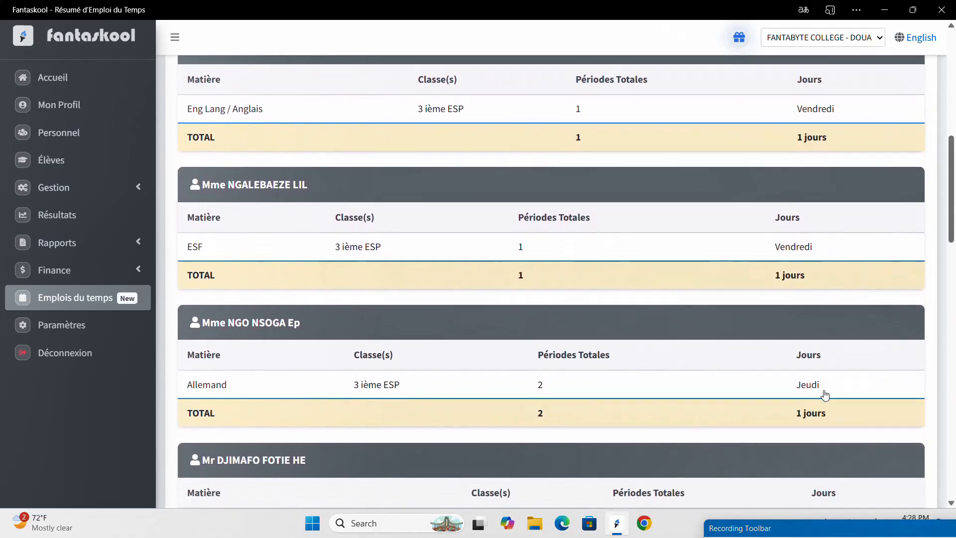
scroll(825, 393, "down", 13)
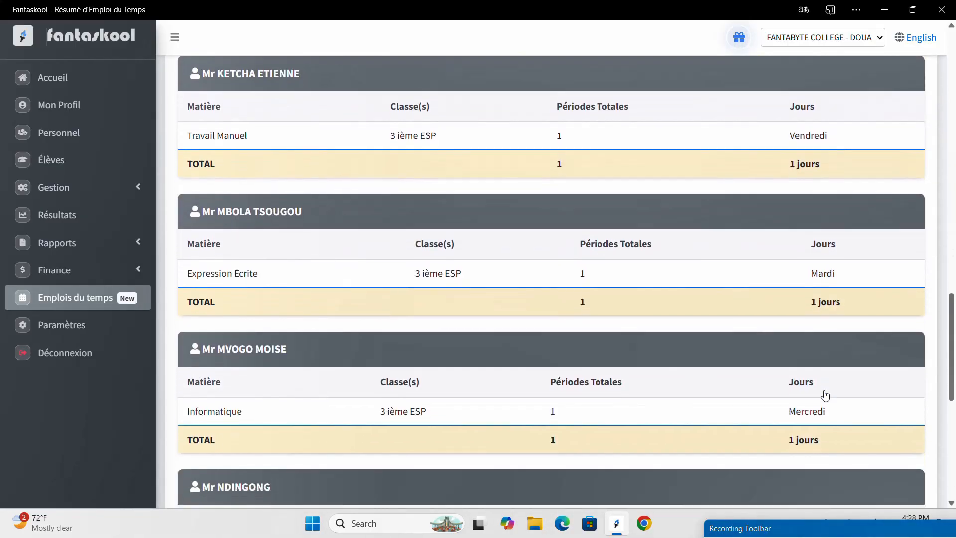
scroll(825, 394, "up", 20)
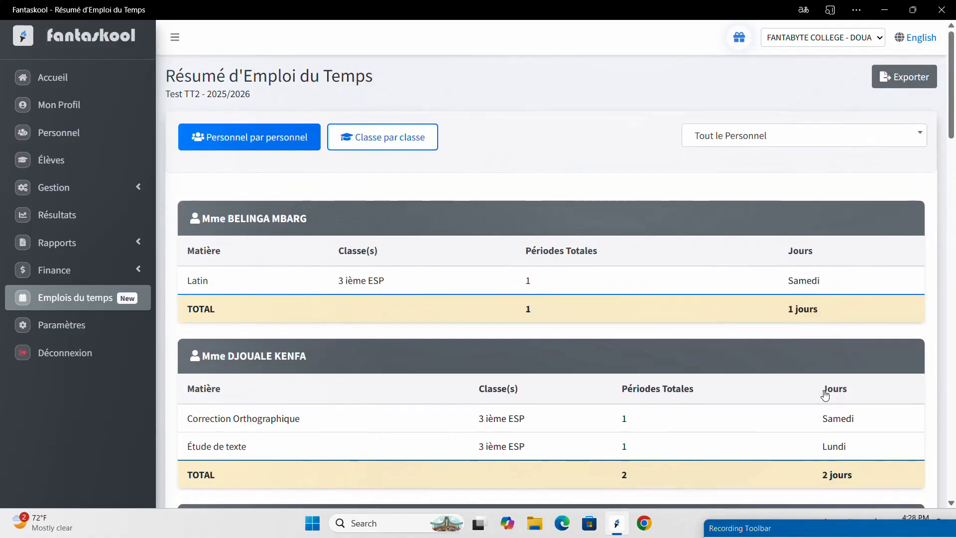
Review the Test TT2 summary by class for 3 ième ESP, and return to the recent timetables on the dashboard
left_click(382, 137)
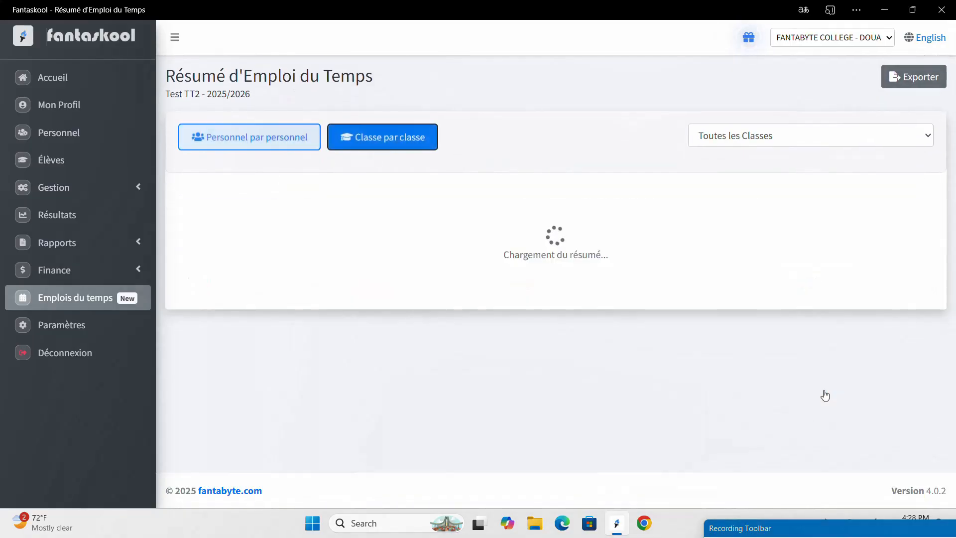
scroll(825, 395, "down", 3)
scroll(825, 394, "up", 2)
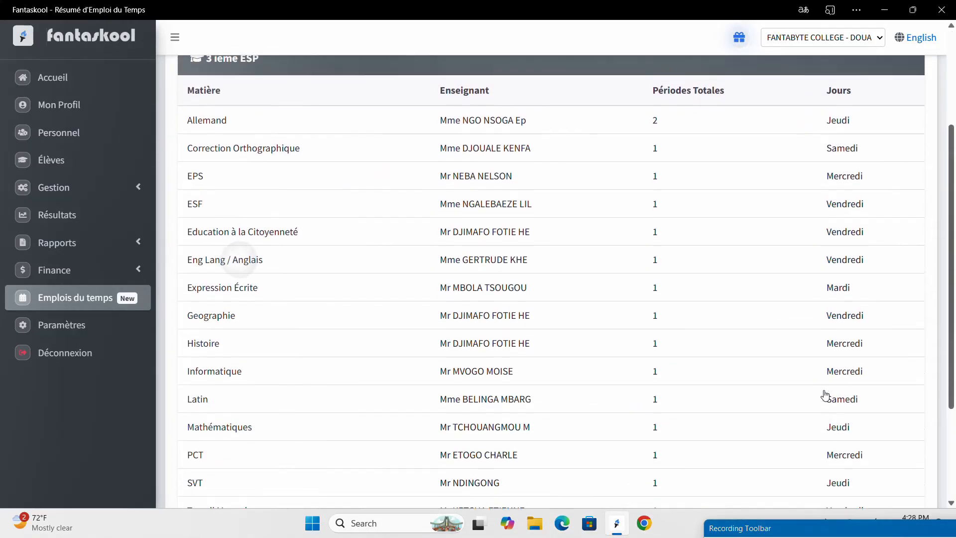
scroll(825, 394, "down", 5)
scroll(825, 394, "up", 7)
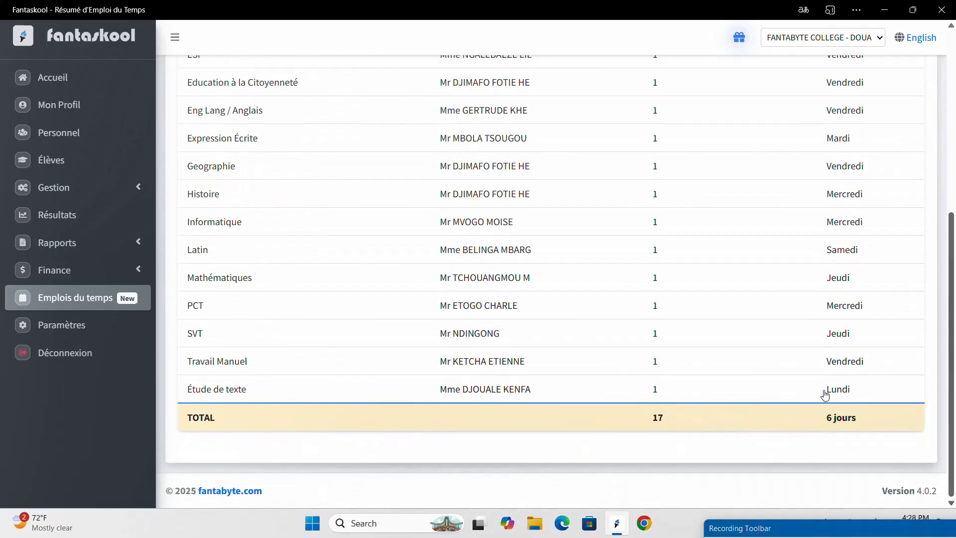
scroll(825, 394, "down", 1)
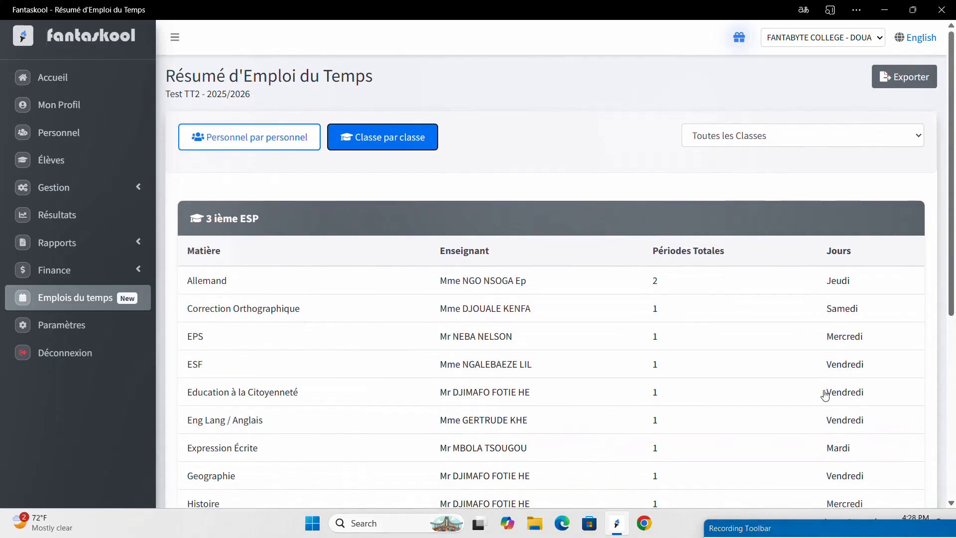
left_click(96, 299)
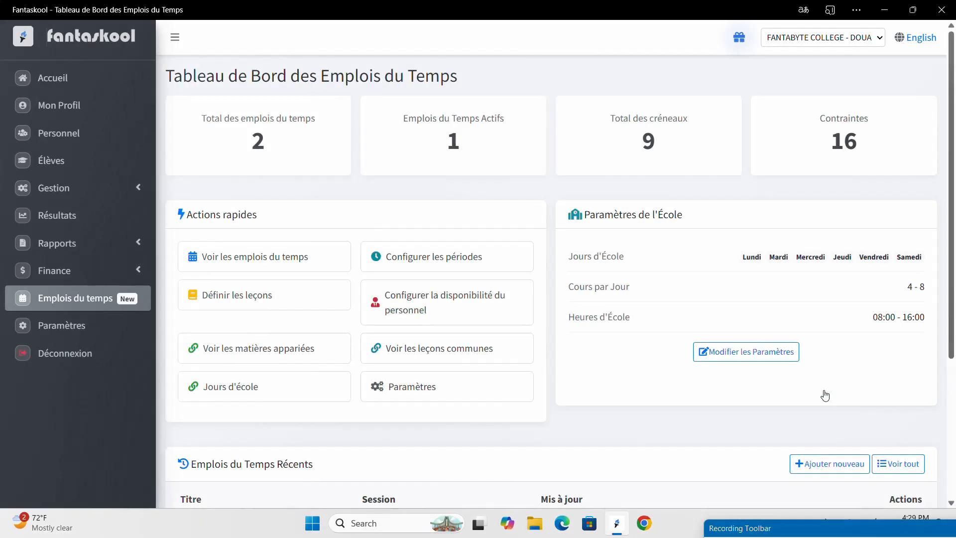
scroll(825, 395, "down", 4)
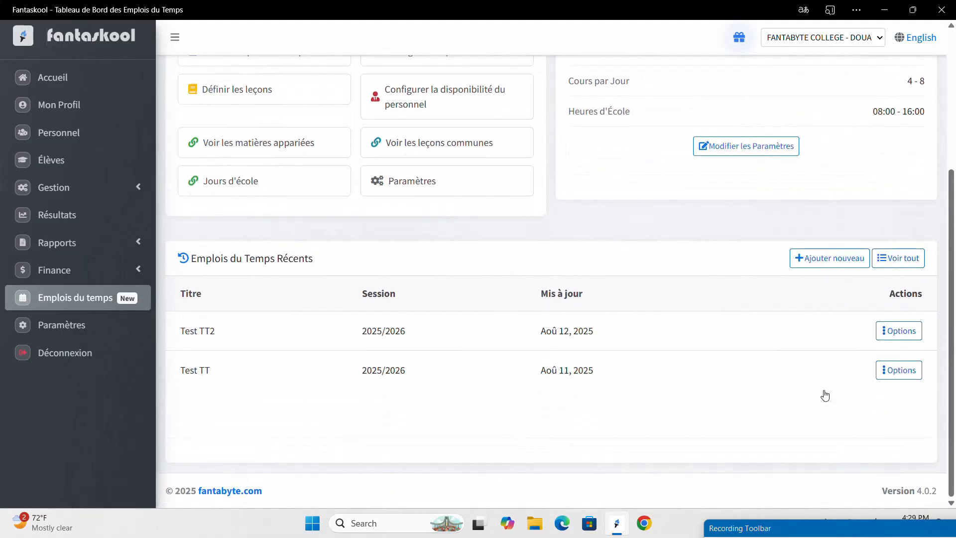
Open Test TT2's Détails, review its session, title, type, active setting and description, and return to the recent timetables on the dashboard
left_click(899, 330)
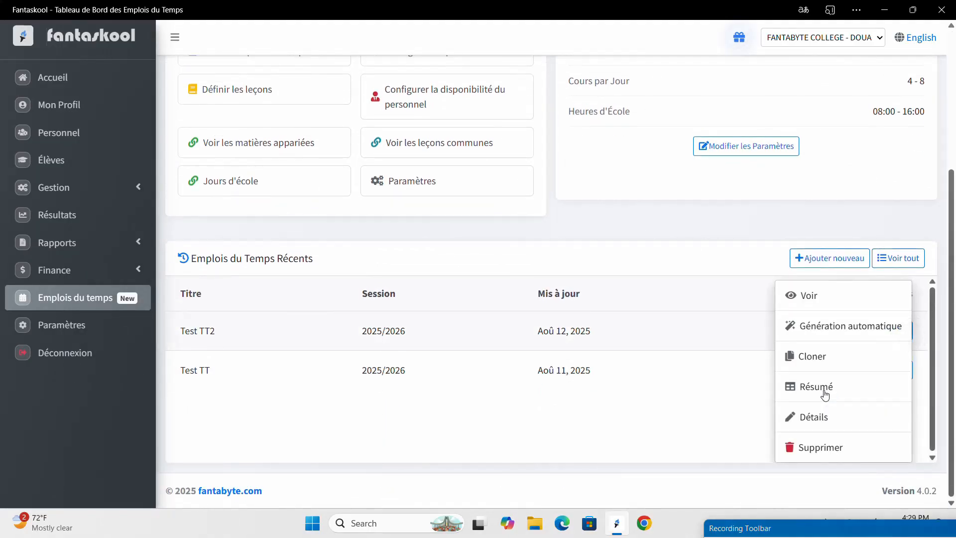
left_click(825, 394)
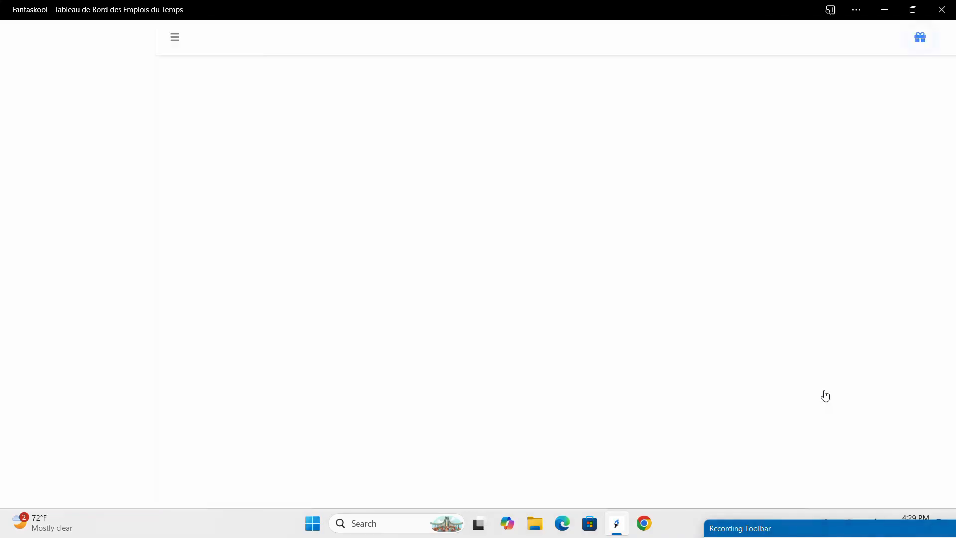
scroll(825, 395, "down", 2)
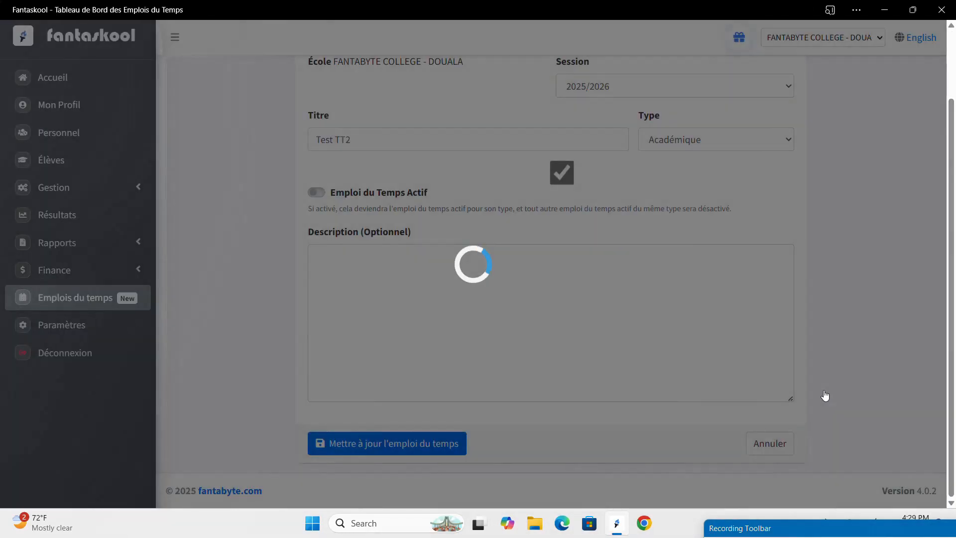
scroll(825, 395, "down", 3)
scroll(825, 394, "down", 2)
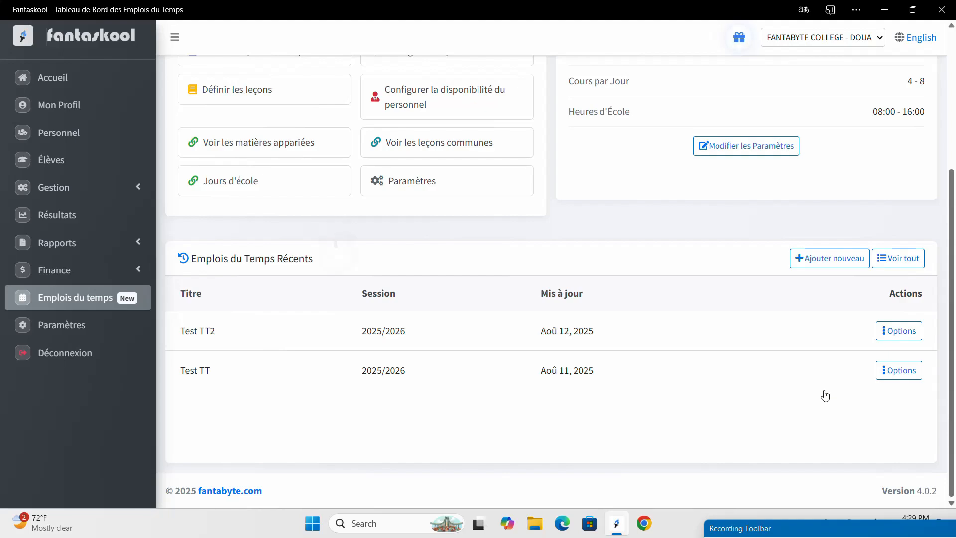
Review the timetable dashboard's quick actions and school settings, and list the options available for Test TT2
scroll(825, 395, "up", 4)
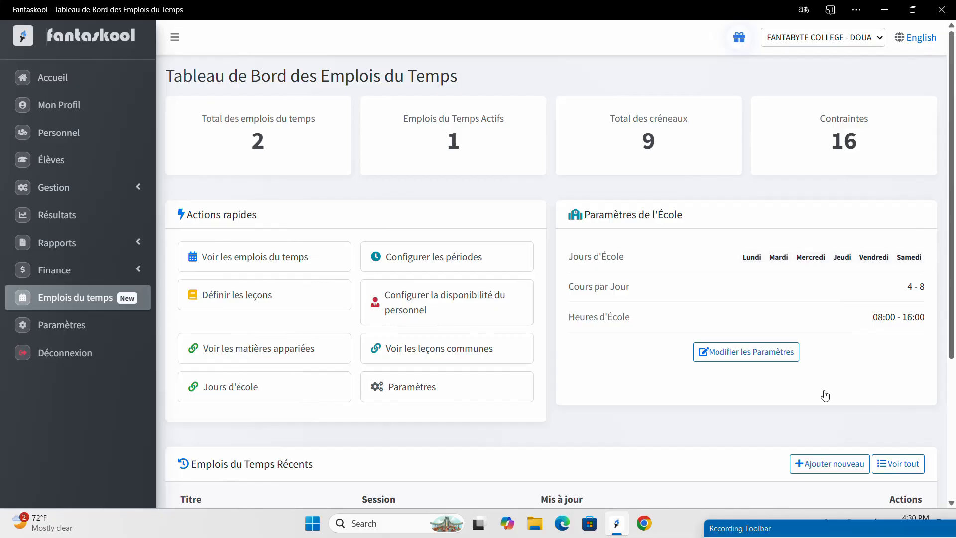
scroll(825, 396, "down", 3)
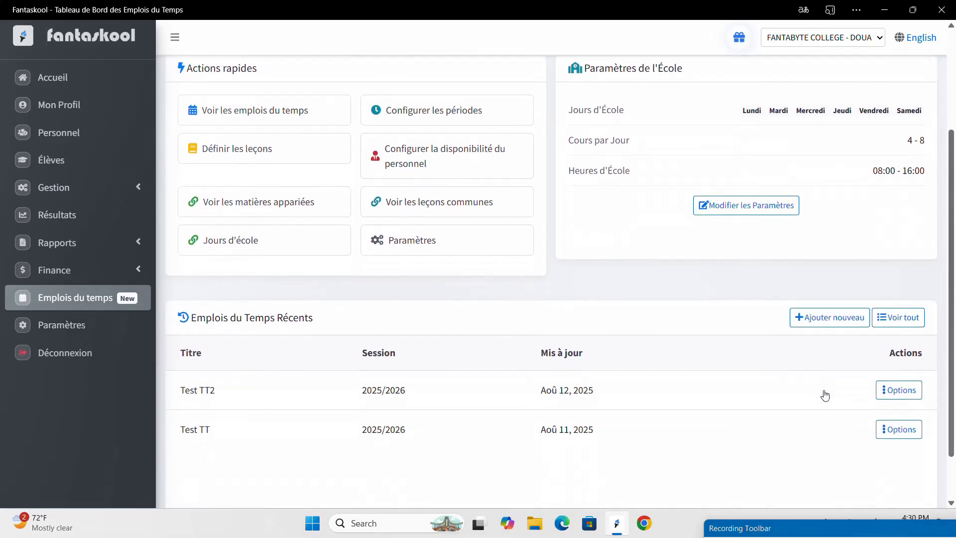
left_click(900, 390)
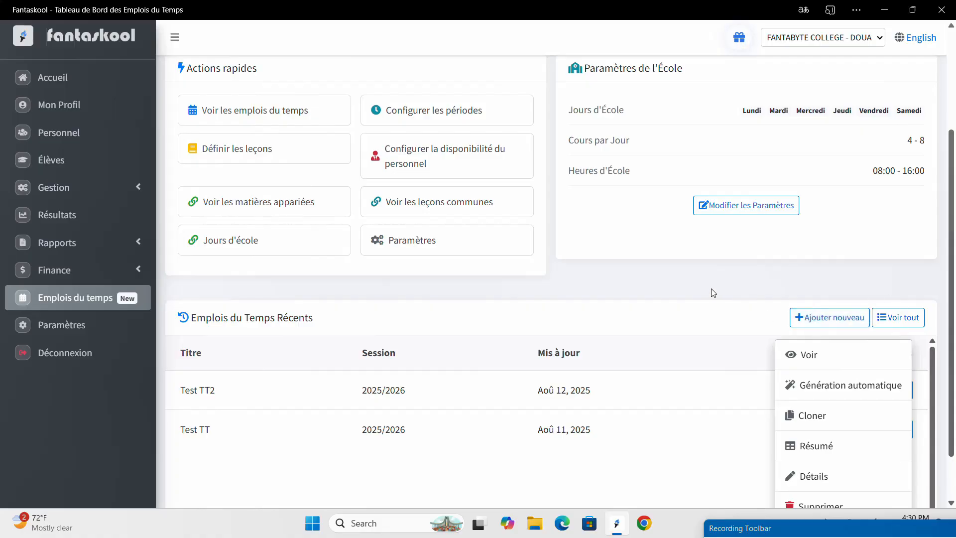
scroll(714, 293, "up", 3)
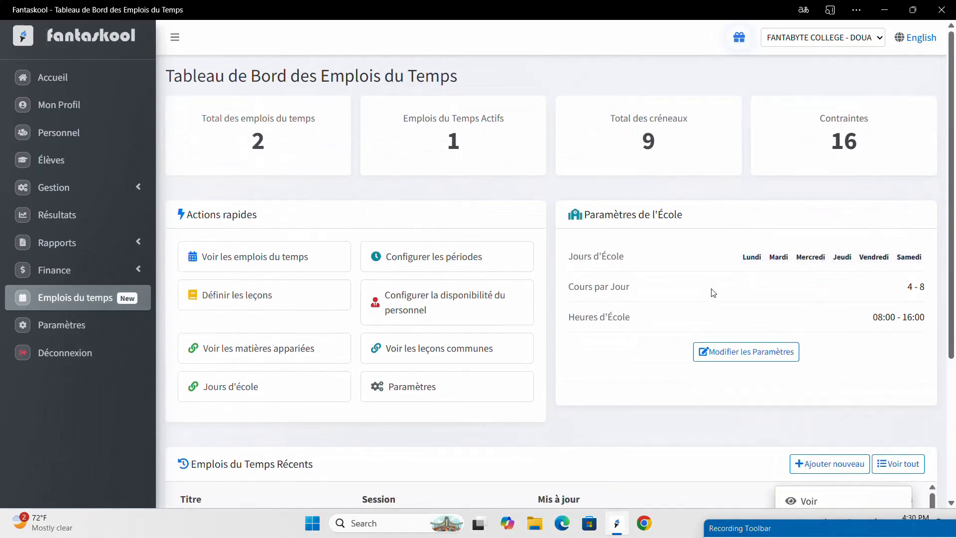